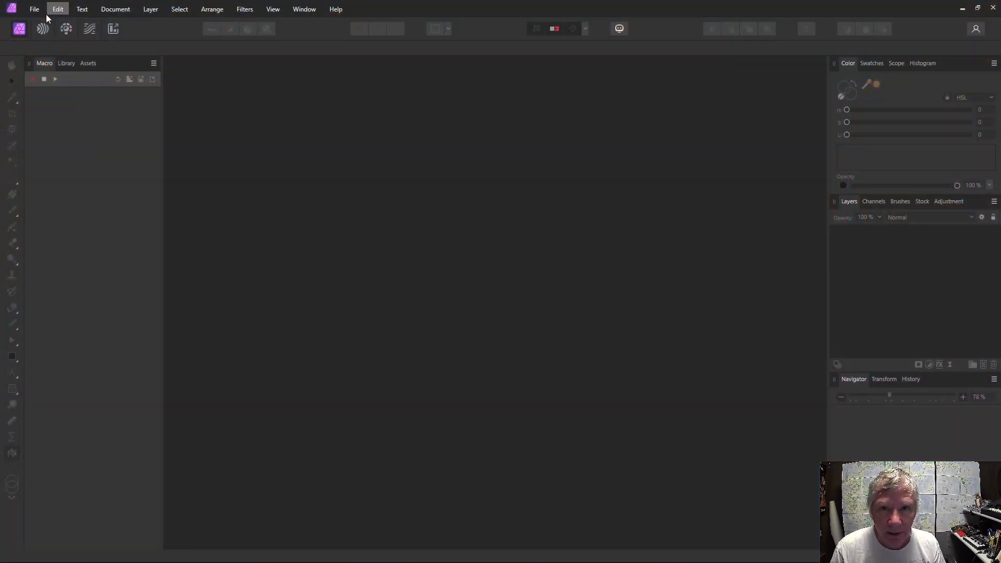
Create a new XGA-based document with the page height set to 1024 px.
{"action": "left_click", "coordinate": [34, 8]}
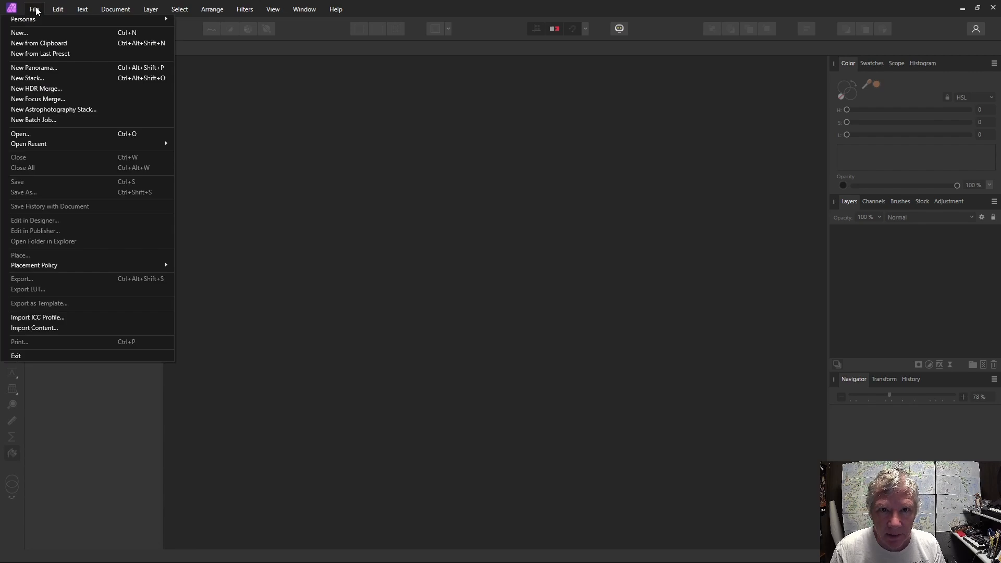
{"action": "left_click", "coordinate": [20, 32]}
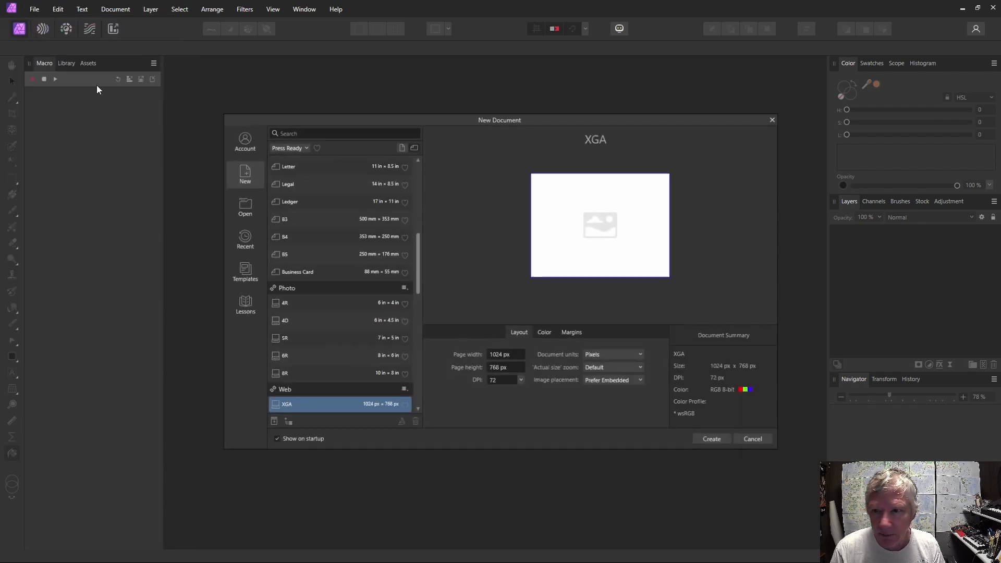
{"action": "left_click", "coordinate": [496, 369]}
{"action": "type", "text": "1024"}
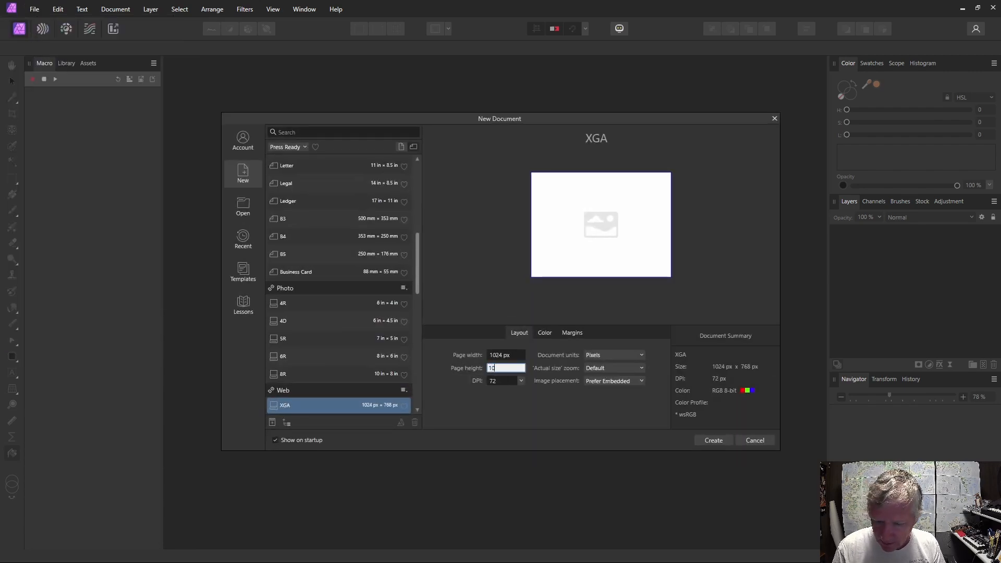
{"action": "left_click", "coordinate": [717, 439]}
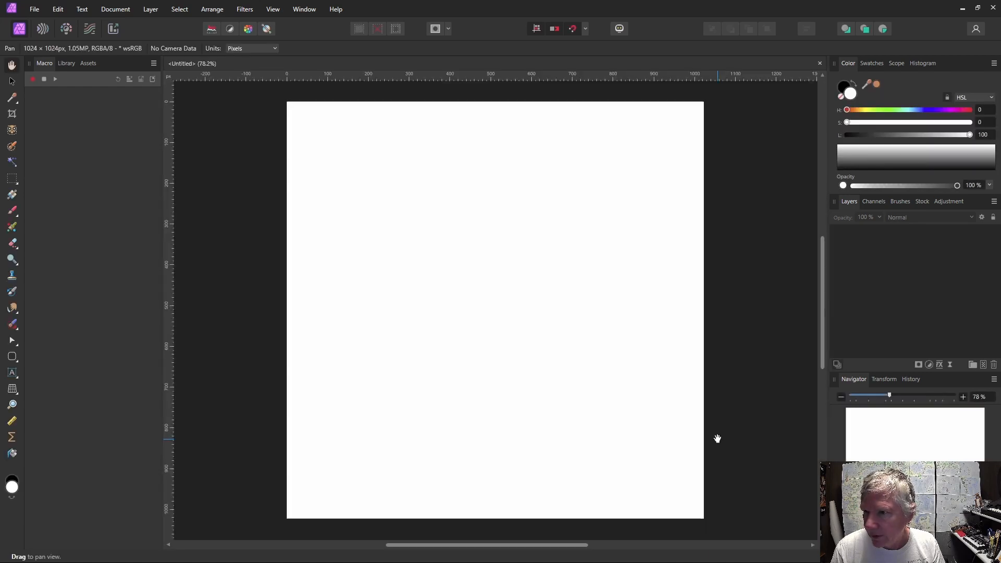
Reset to default colours and flood fill the blank canvas with black.
{"action": "left_click", "coordinate": [12, 478]}
{"action": "left_click", "coordinate": [14, 454]}
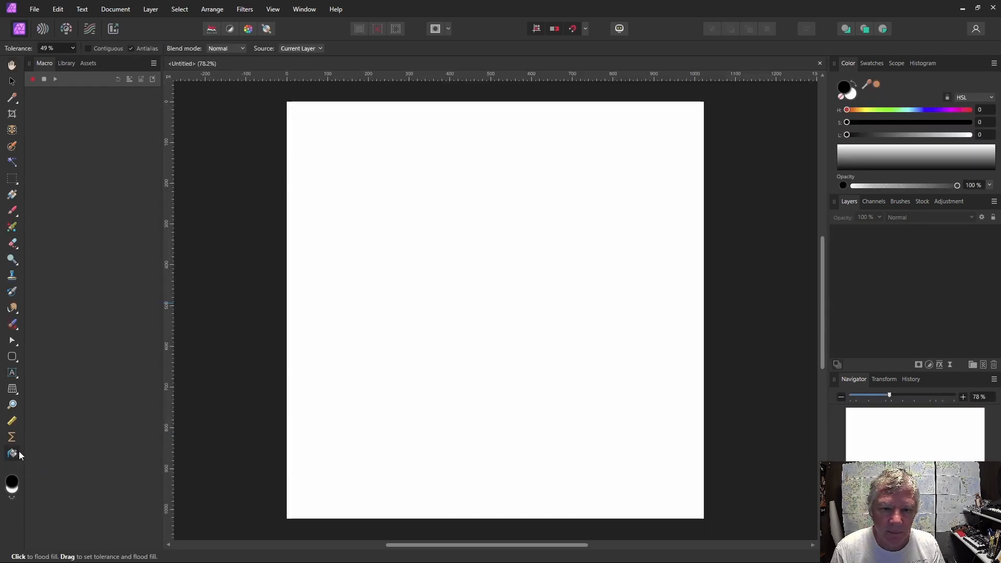
{"action": "left_click", "coordinate": [416, 392]}
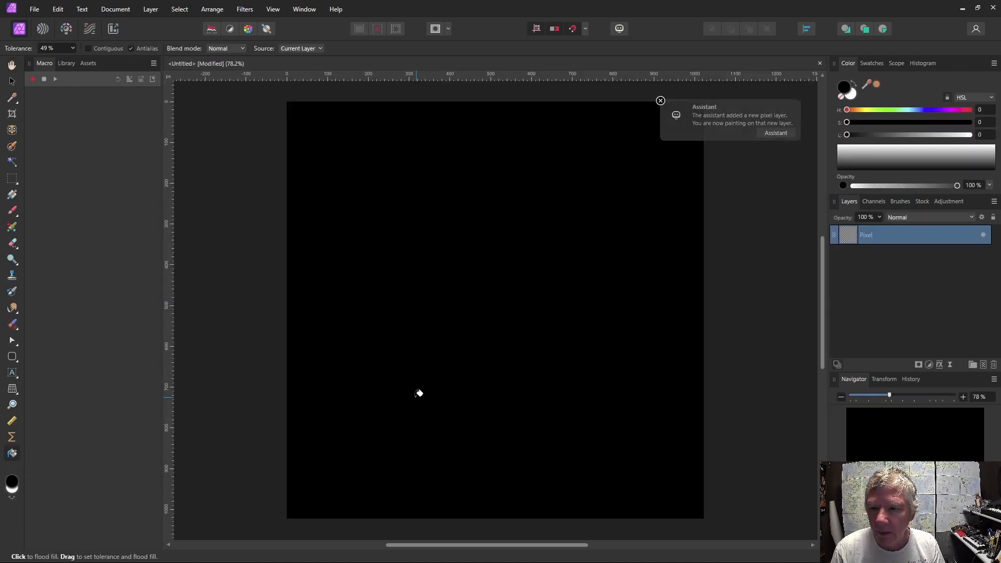
Add a live Procedural Texture filter to the pixel layer.
{"action": "left_click", "coordinate": [949, 364]}
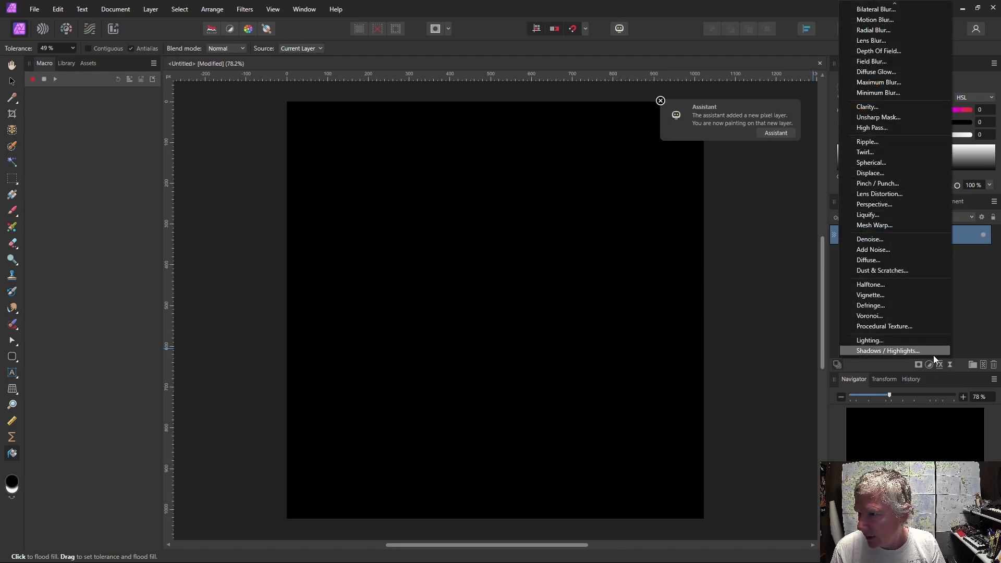
{"action": "left_click", "coordinate": [904, 326]}
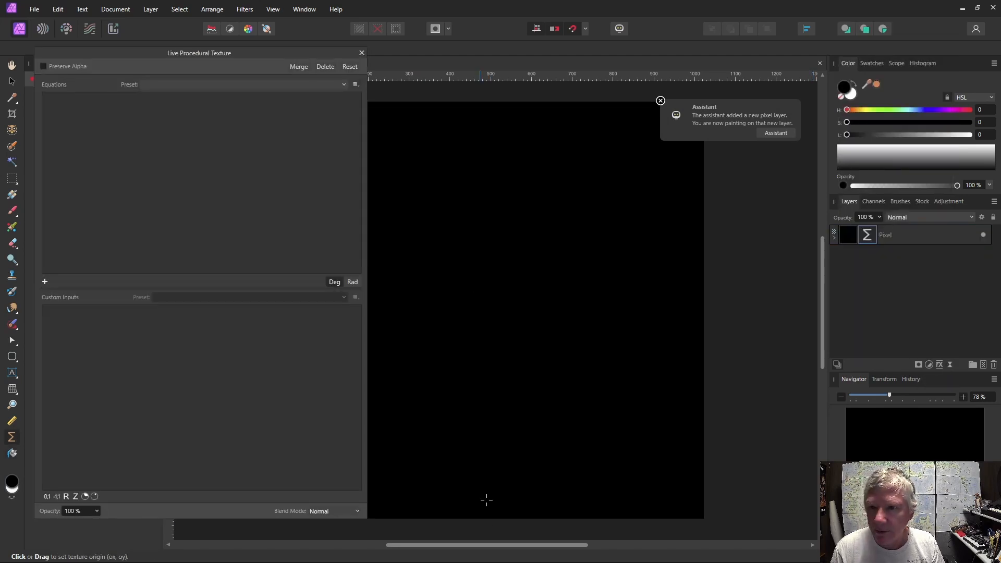
{"action": "left_click_drag", "start_coordinate": [503, 549], "coordinate": [444, 550]}
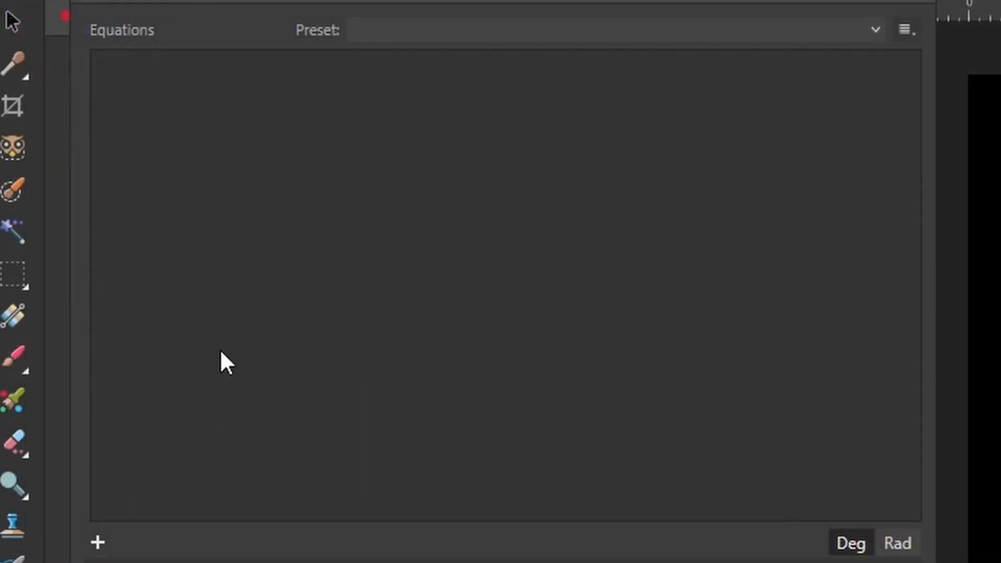
Add an equation row and a real custom input a described as Scale with value 4.
{"action": "left_click", "coordinate": [97, 543]}
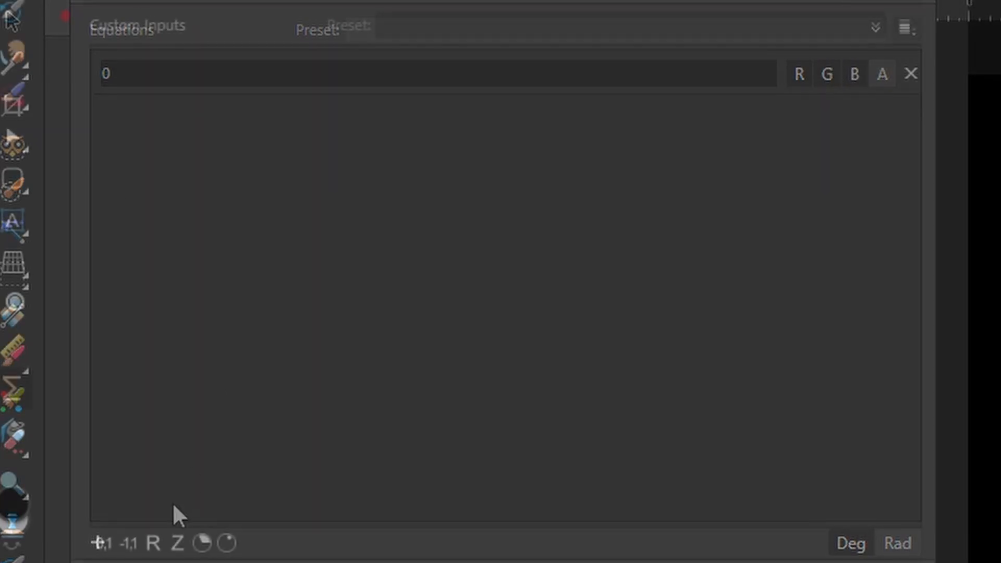
{"action": "left_click", "coordinate": [154, 544]}
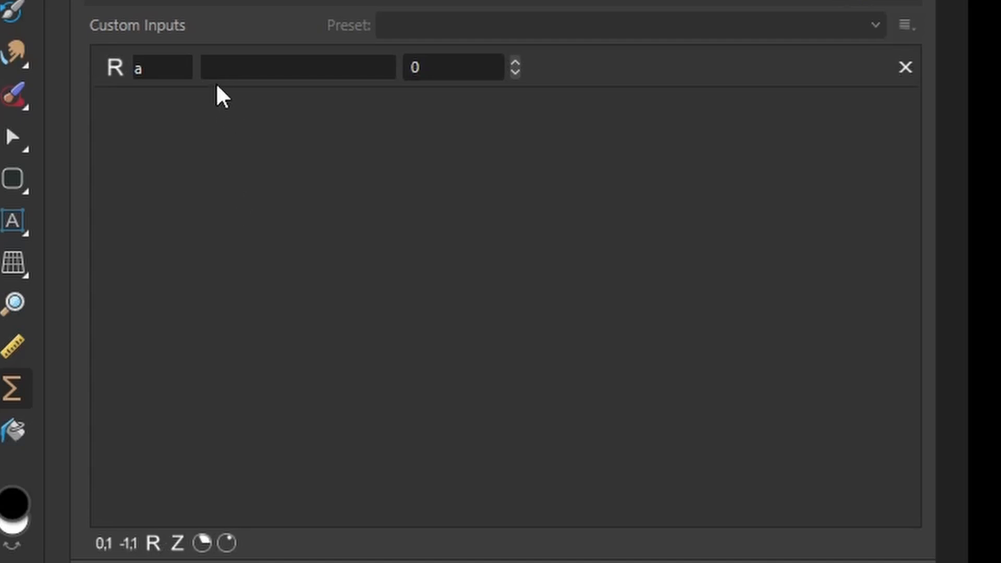
{"action": "left_click", "coordinate": [212, 68]}
{"action": "type", "text": "S"}
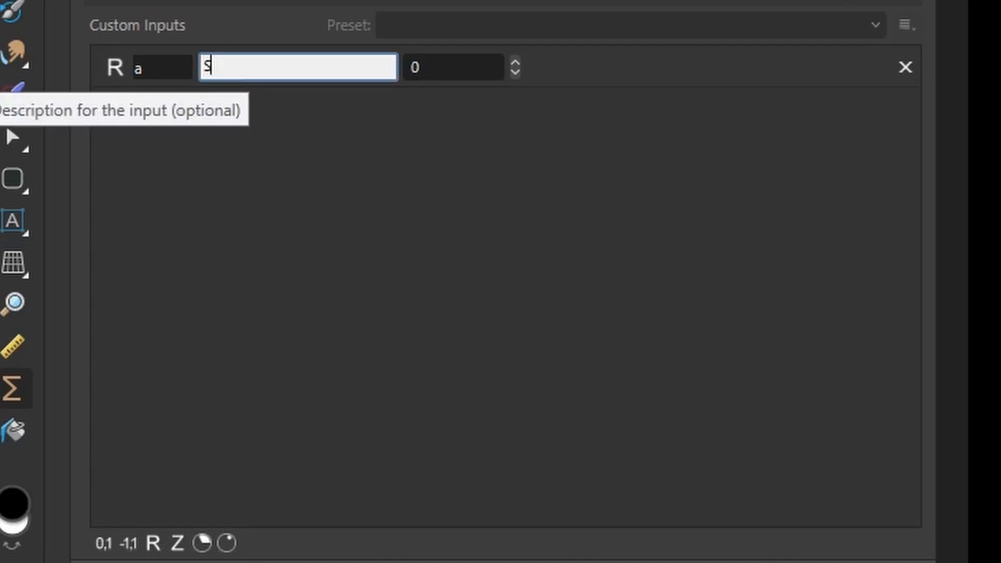
{"action": "type", "text": "cale"}
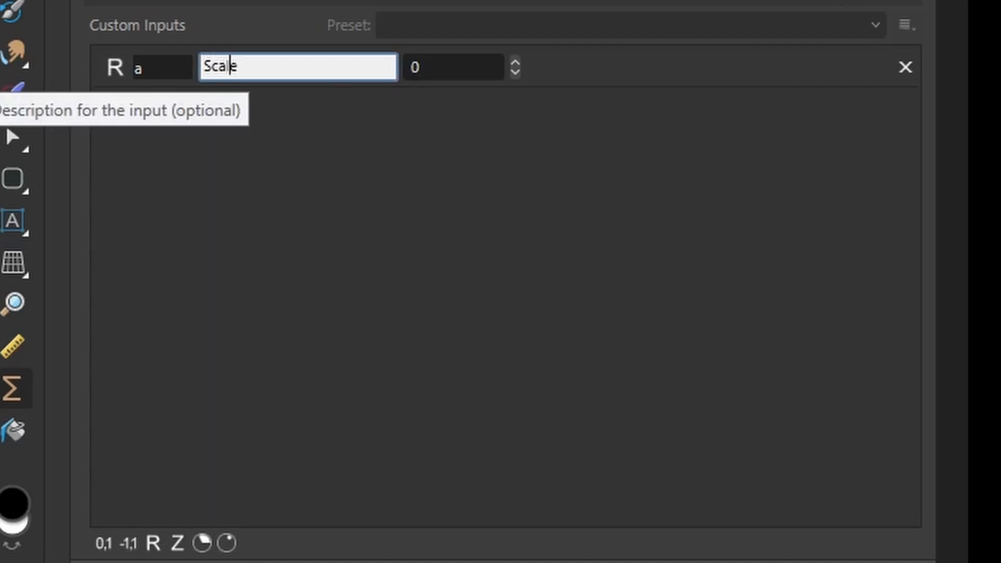
{"action": "left_click", "coordinate": [515, 62]}
{"action": "left_click", "coordinate": [515, 62]}
{"action": "left_click", "coordinate": [515, 62]}
{"action": "left_click", "coordinate": [515, 62]}
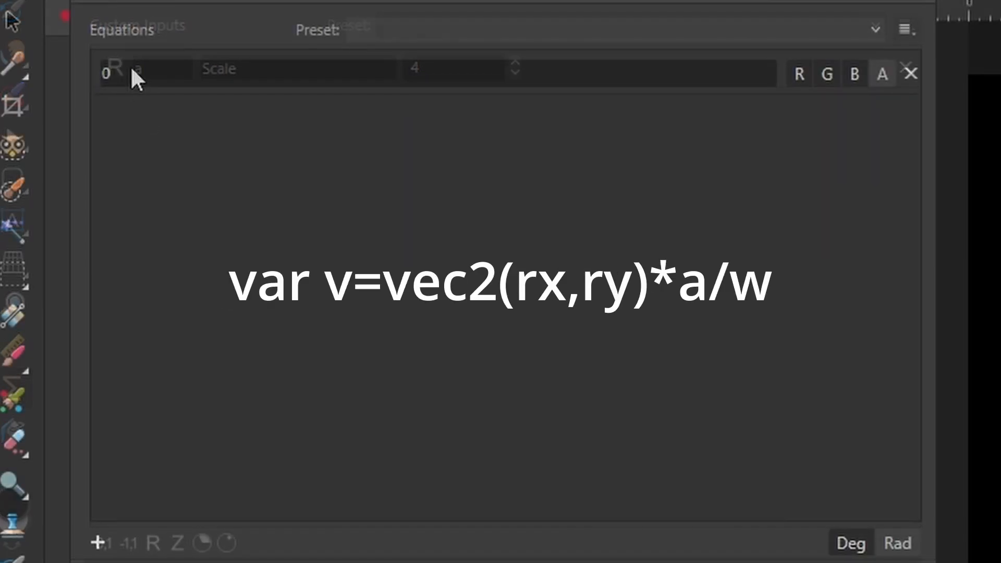
Enter the equation var v=vec2(rx,ry)*a/w; to define a scaled coordinate vector.
{"action": "left_click", "coordinate": [131, 72]}
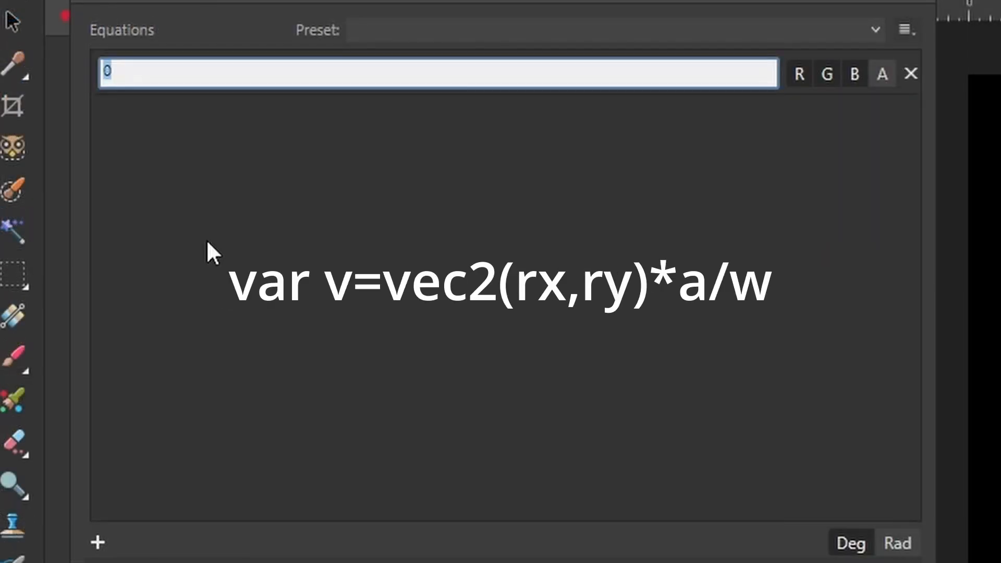
{"action": "type", "text": "var ve"}
{"action": "key", "text": "BackSpace"}
{"action": "type", "text": "=vec2"}
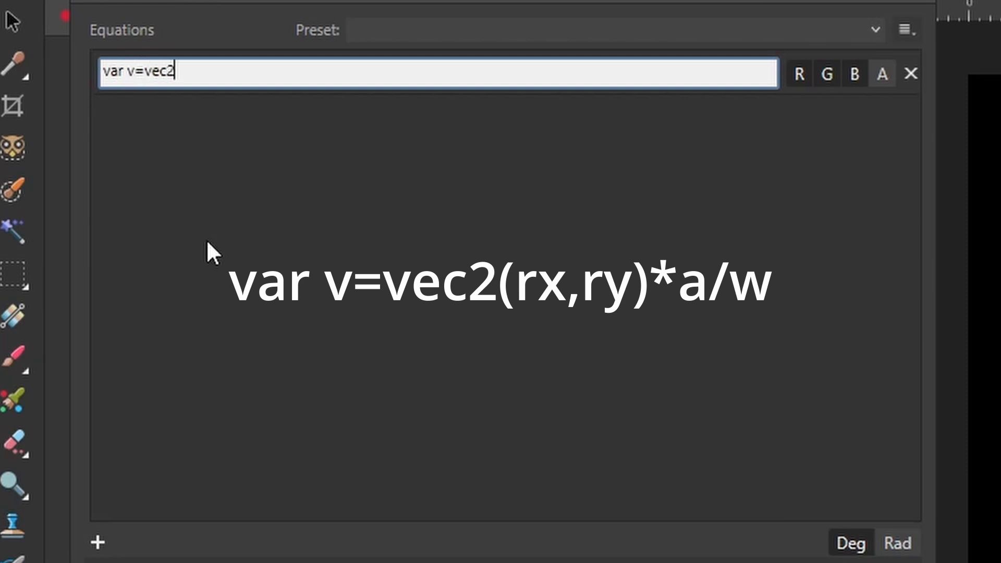
{"action": "type", "text": "(rx,ry)*a/"}
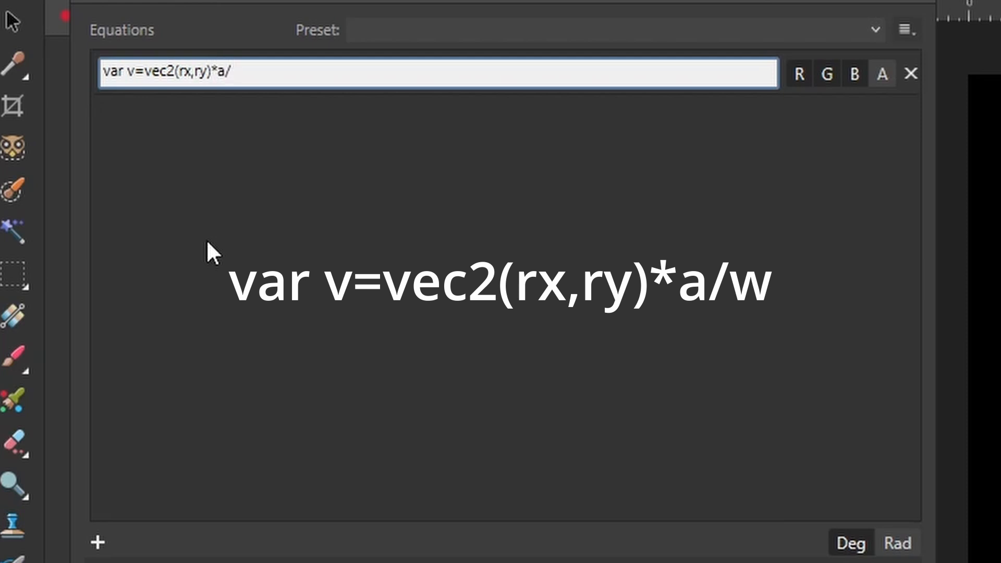
{"action": "type", "text": "w;"}
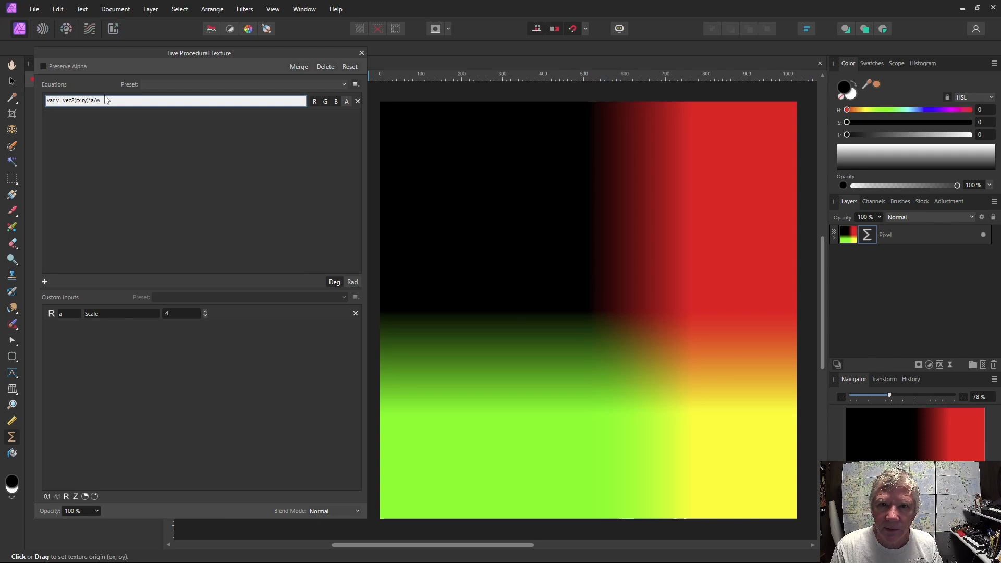
Append var t1=length(v) to the equation.
{"action": "type", "text": "; "}
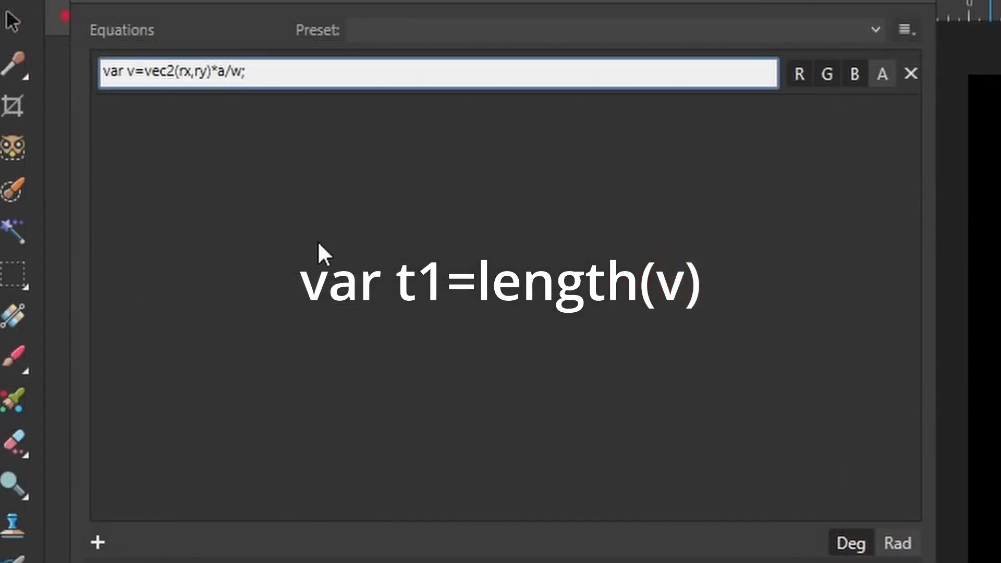
{"action": "type", "text": "var t1= length(v)"}
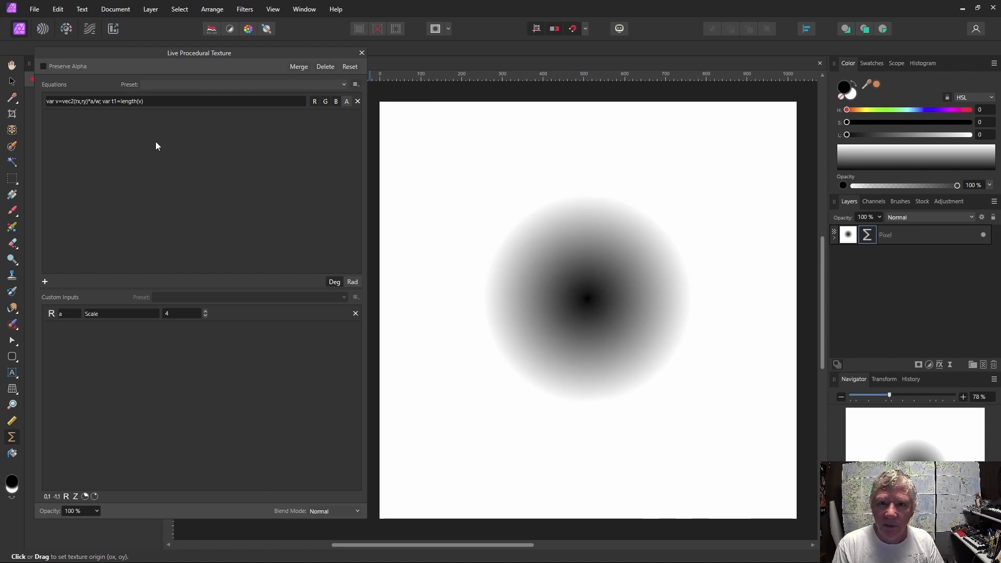
Wrap v inside the length function with fraction(), making length(fraction(v)).
{"action": "left_click", "coordinate": [141, 104]}
{"action": "left_click", "coordinate": [142, 105]}
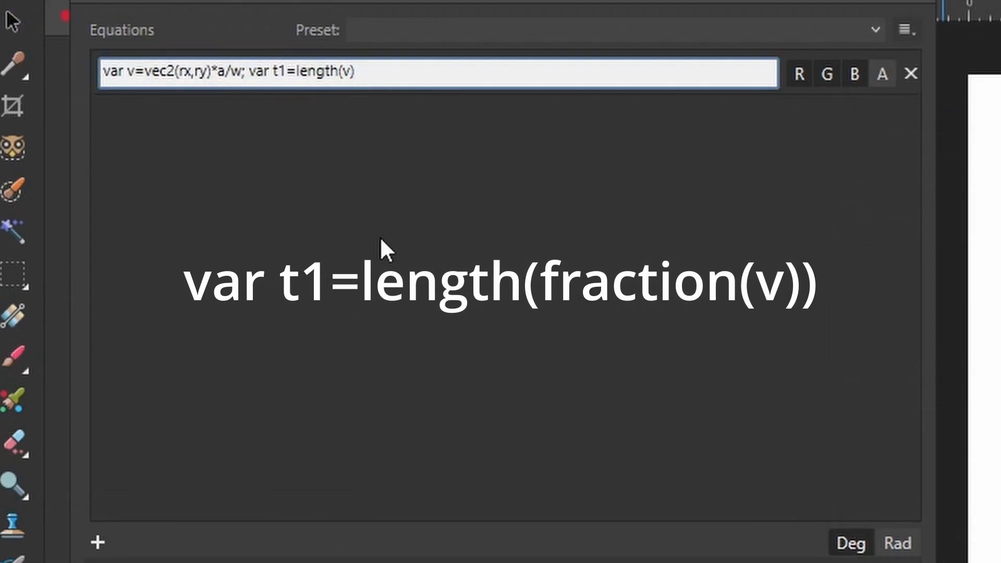
{"action": "type", "text": "fraction("}
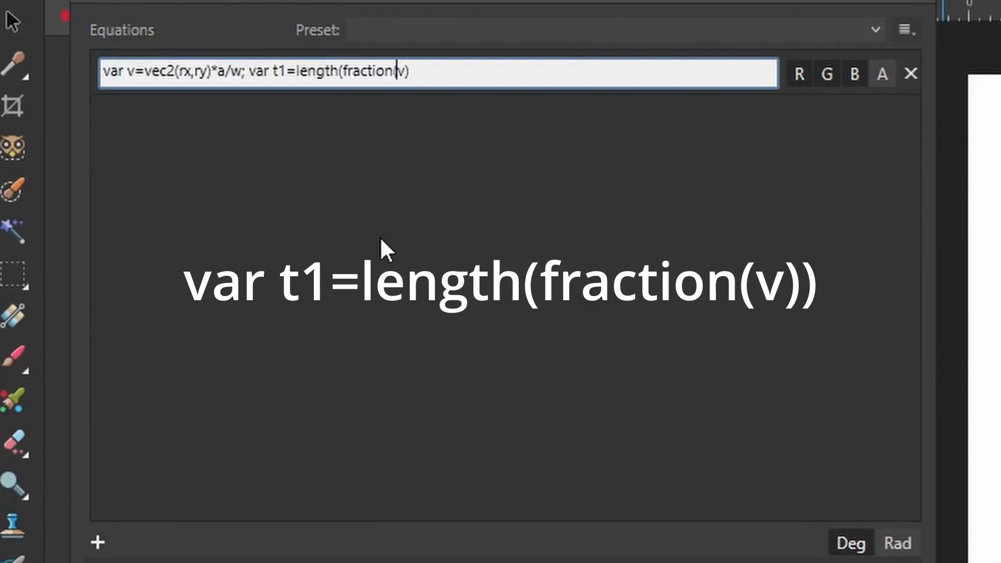
{"action": "key", "text": "Right"}
{"action": "type", "text": ")"}
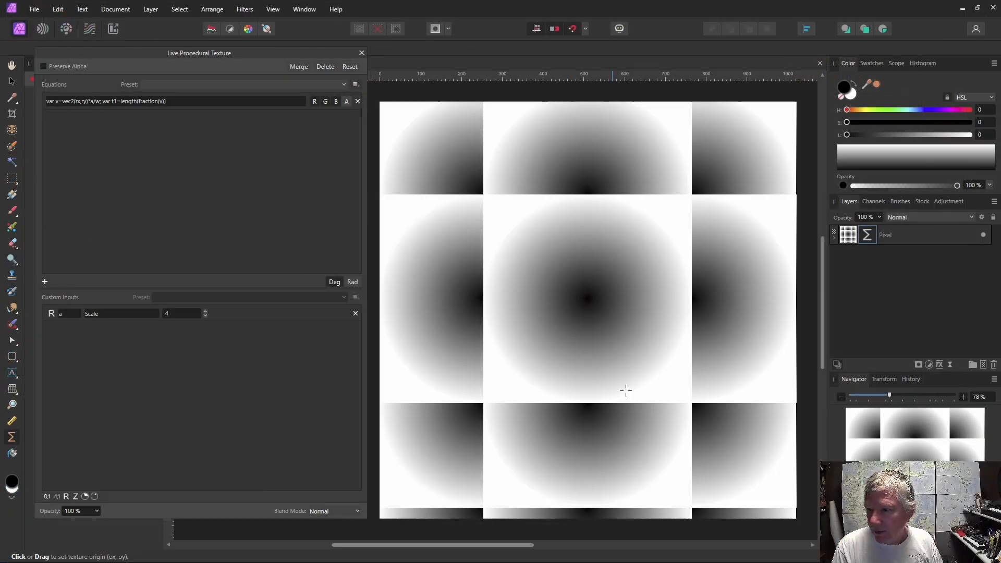
{"action": "left_click_drag", "start_coordinate": [628, 389], "coordinate": [667, 403]}
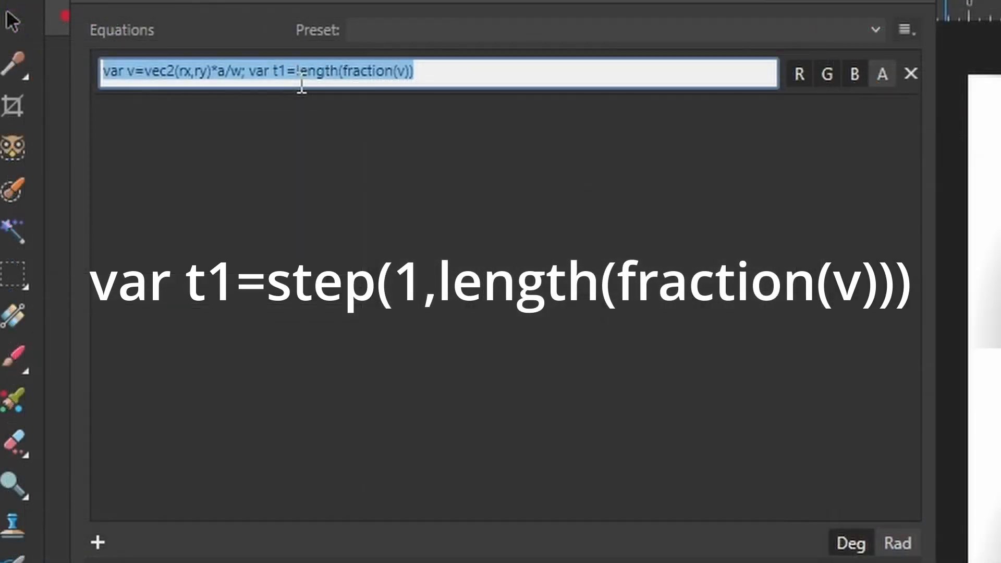
Wrap the length in step(1, …) and drag the texture origin towards the canvas's top-left corner.
{"action": "left_click", "coordinate": [295, 77]}
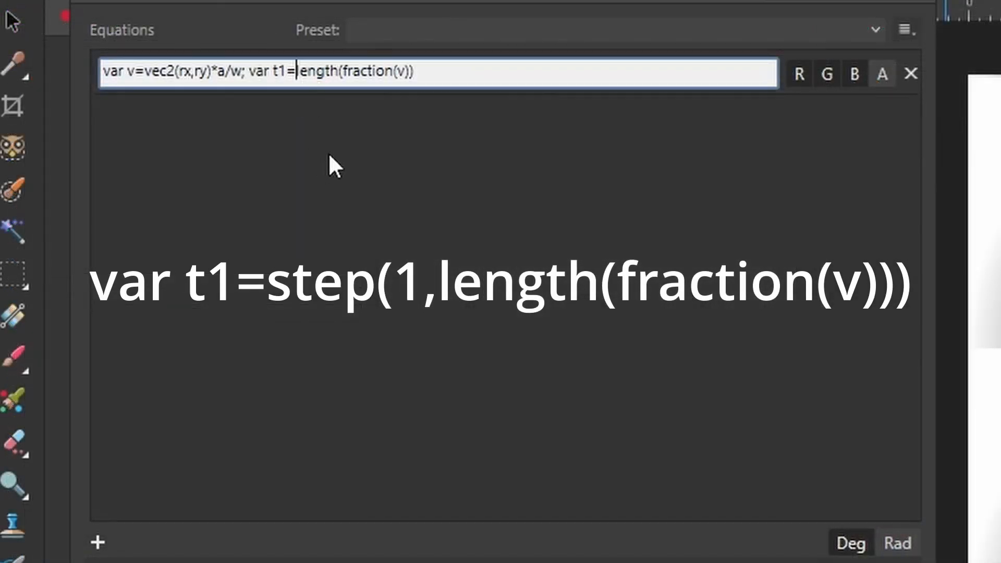
{"action": "type", "text": "step("}
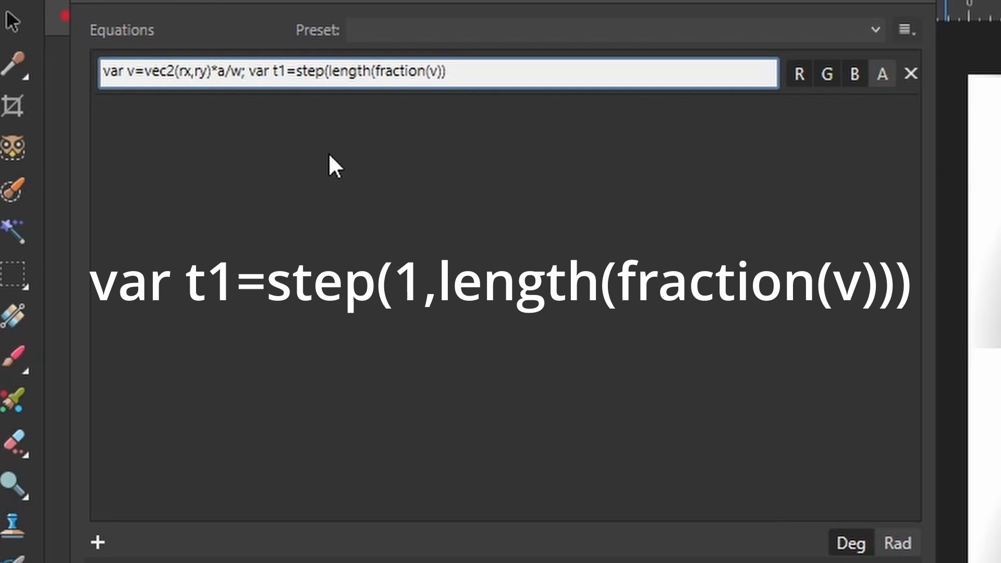
{"action": "type", "text": "1,"}
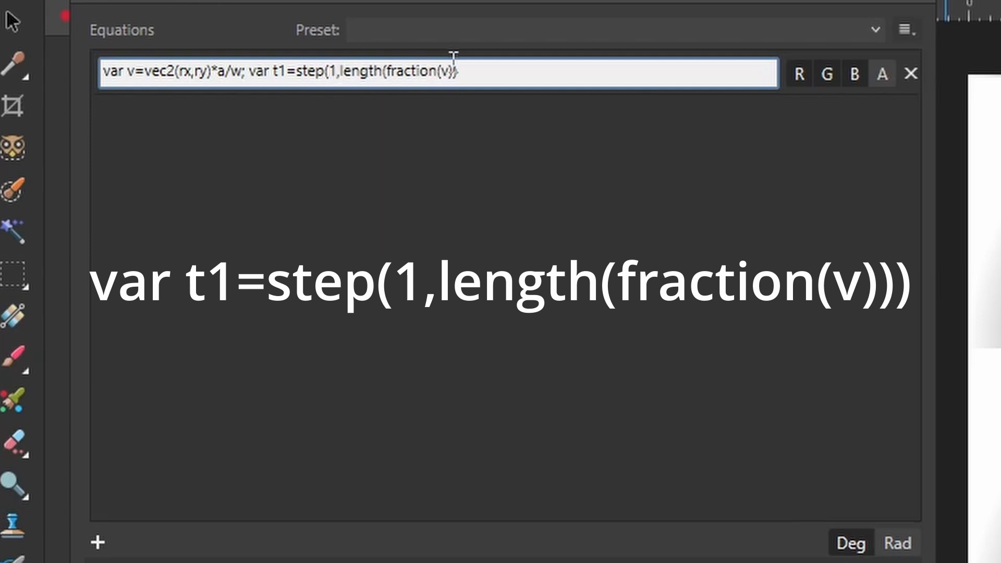
{"action": "left_click", "coordinate": [475, 70]}
{"action": "type", "text": ")"}
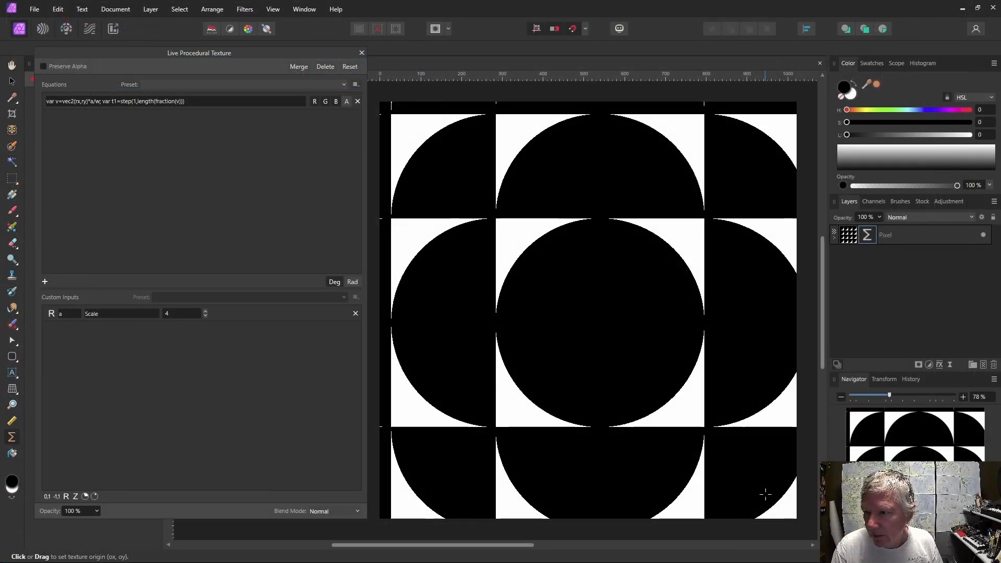
{"action": "left_click_drag", "start_coordinate": [763, 493], "coordinate": [336, 59]}
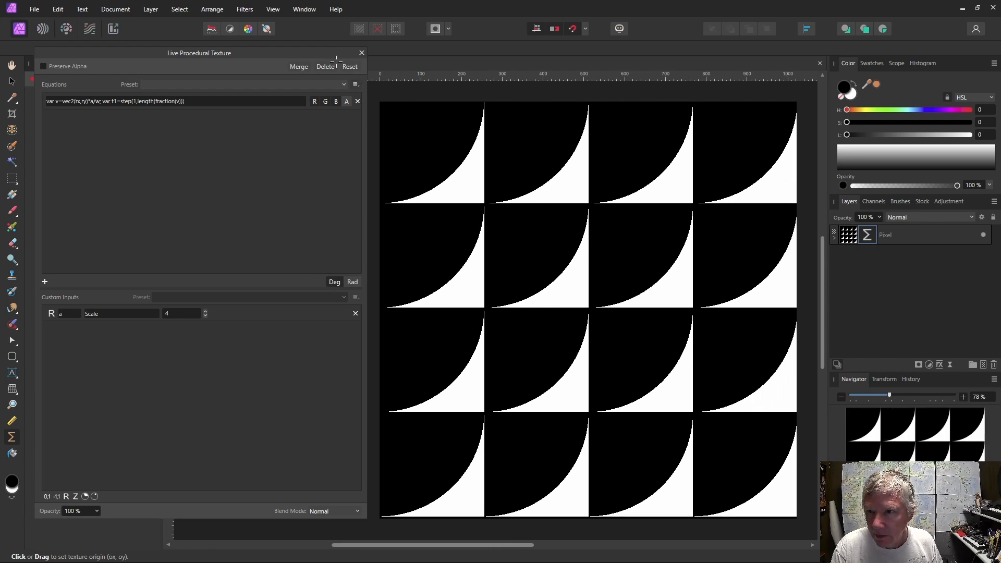
Subtract 1 from fraction(v) inside the length function and apply the equation.
{"action": "left_click", "coordinate": [181, 102]}
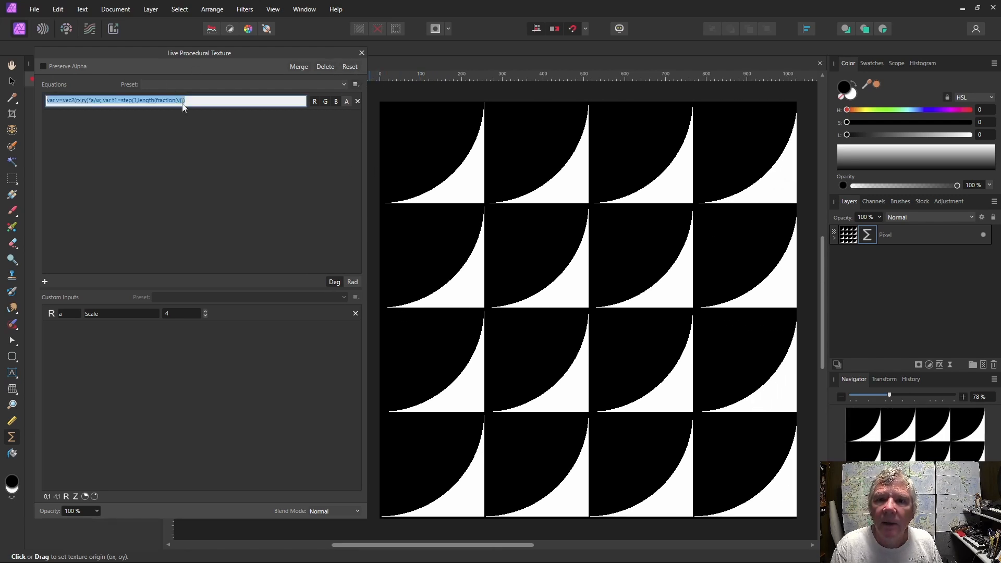
{"action": "left_click", "coordinate": [183, 102]}
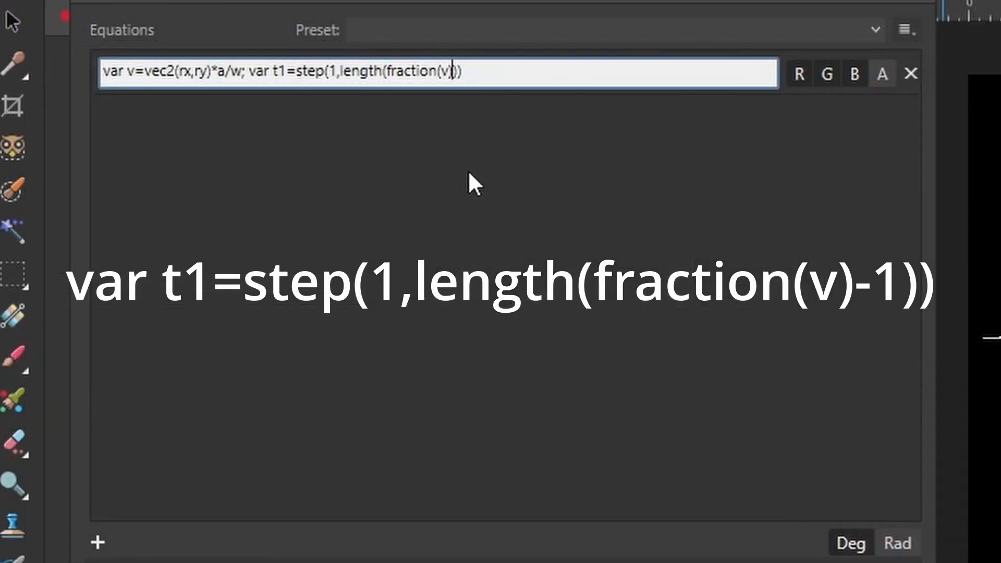
{"action": "type", "text": ")-1"}
{"action": "key", "text": "Return"}
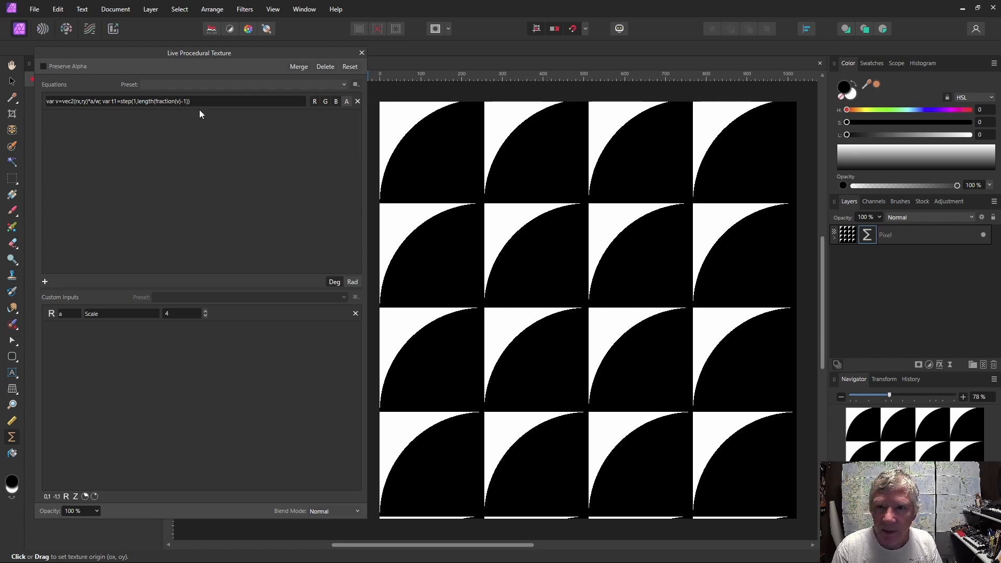
Replace the subtracted 1 with vec2(0,1), giving length(fraction(v)-vec2(0,1)).
{"action": "left_click", "coordinate": [185, 101]}
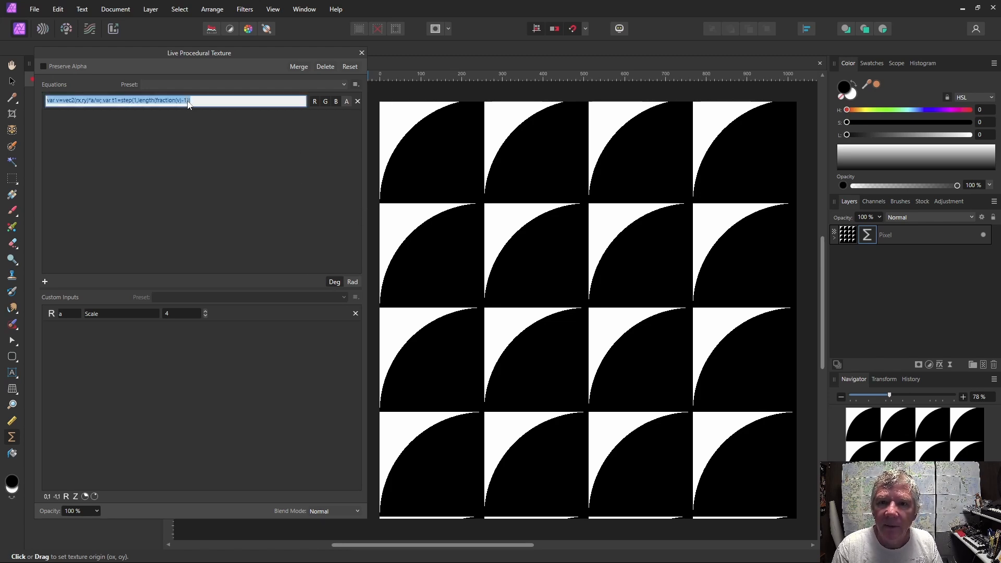
{"action": "left_click", "coordinate": [187, 101]}
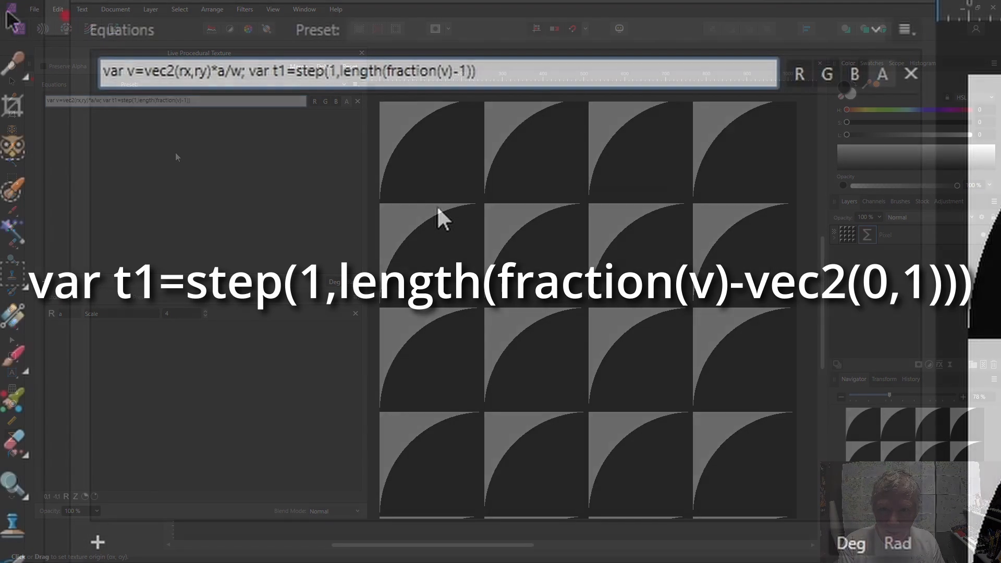
{"action": "key", "text": "BackSpace"}
{"action": "type", "text": "vec2"}
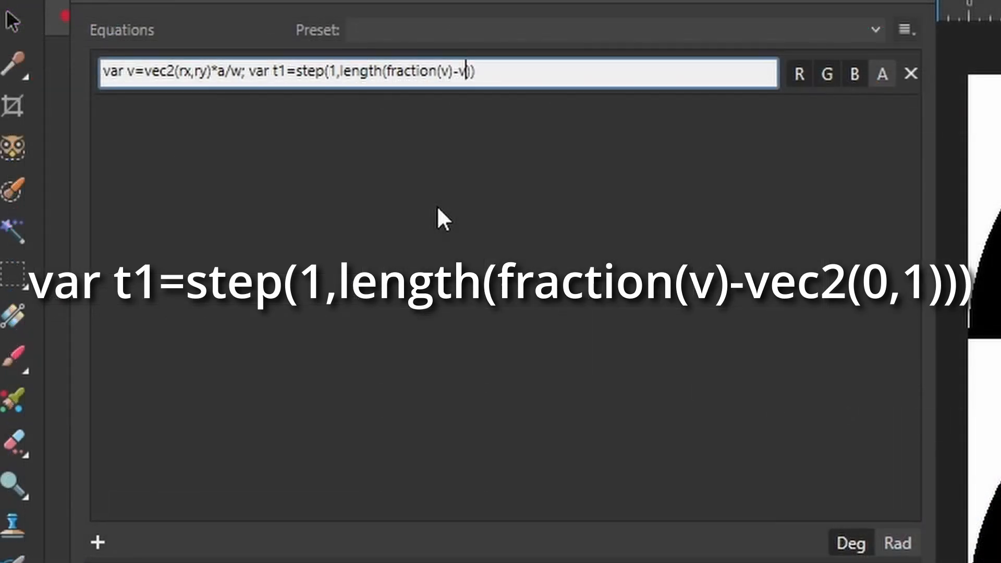
{"action": "type", "text": "()0,1"}
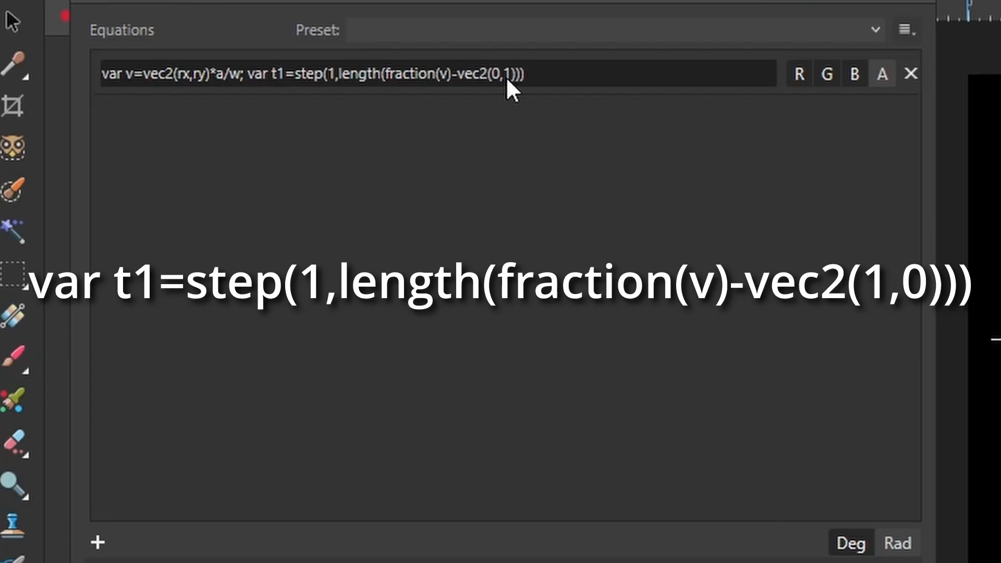
Change the subtracted vector to vec2(1,0) and apply the equation.
{"action": "left_click", "coordinate": [203, 103]}
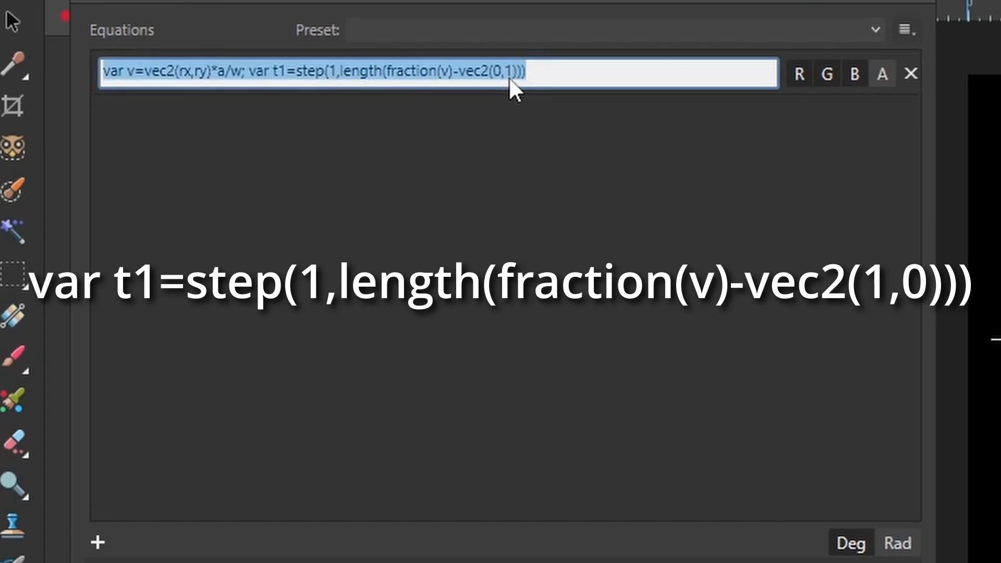
{"action": "left_click", "coordinate": [203, 101]}
{"action": "key", "text": "BackSpace"}
{"action": "key", "text": "BackSpace"}
{"action": "key", "text": "BackSpace"}
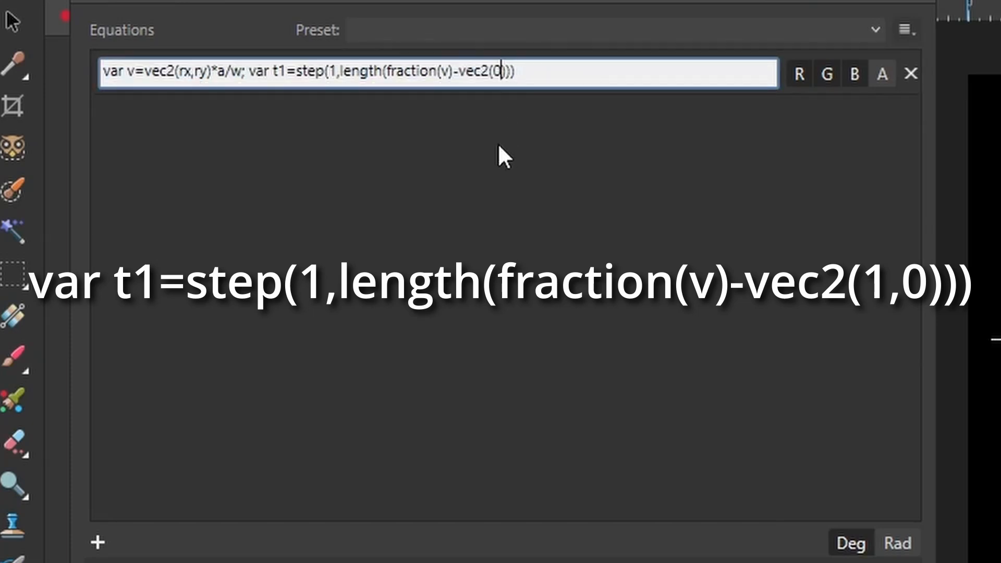
{"action": "type", "text": "1"}
{"action": "type", "text": ",0"}
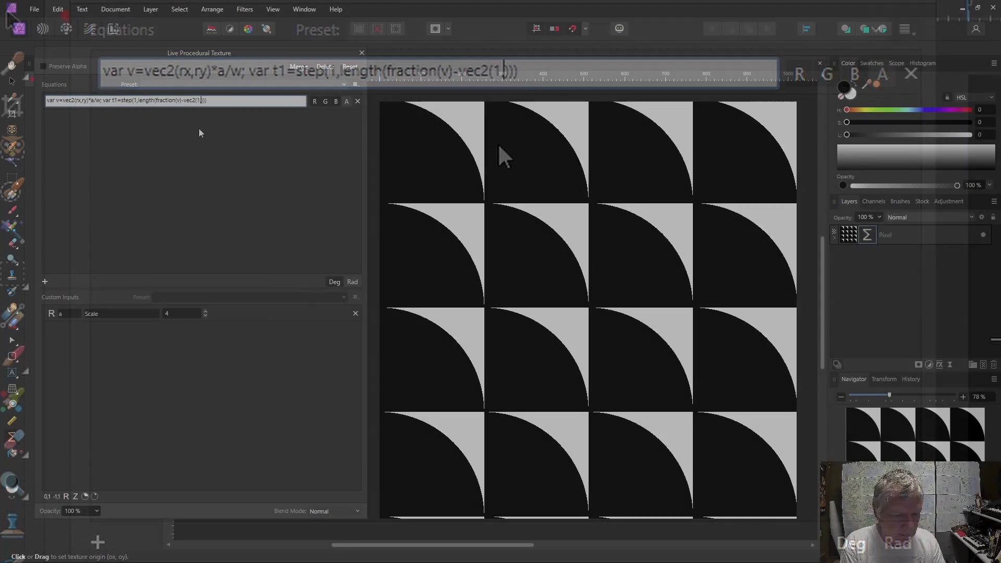
{"action": "key", "text": "Return"}
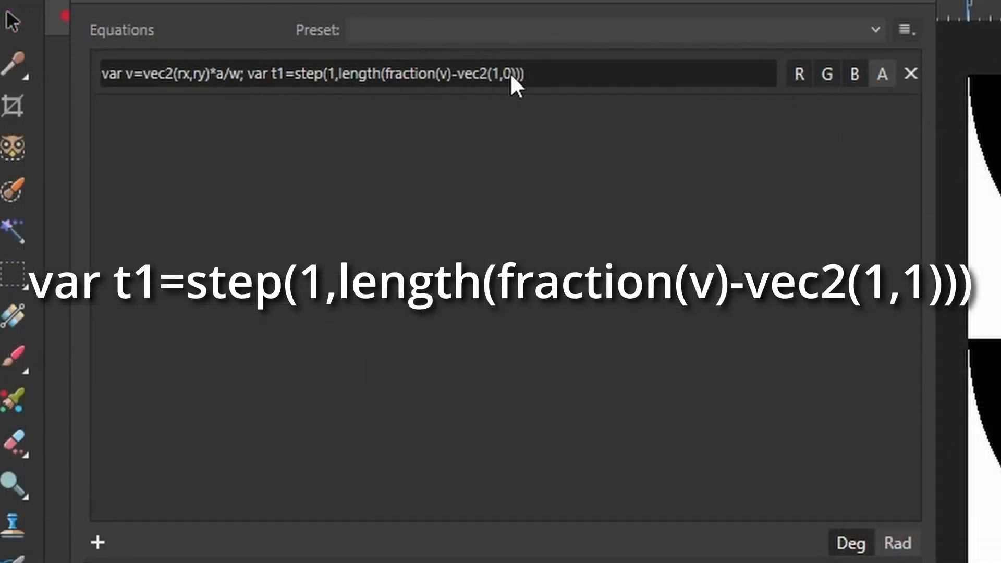
Change the subtracted vector to vec2(1,1) and apply the equation.
{"action": "left_click", "coordinate": [204, 101]}
{"action": "left_click", "coordinate": [514, 78]}
{"action": "key", "text": "BackSpace"}
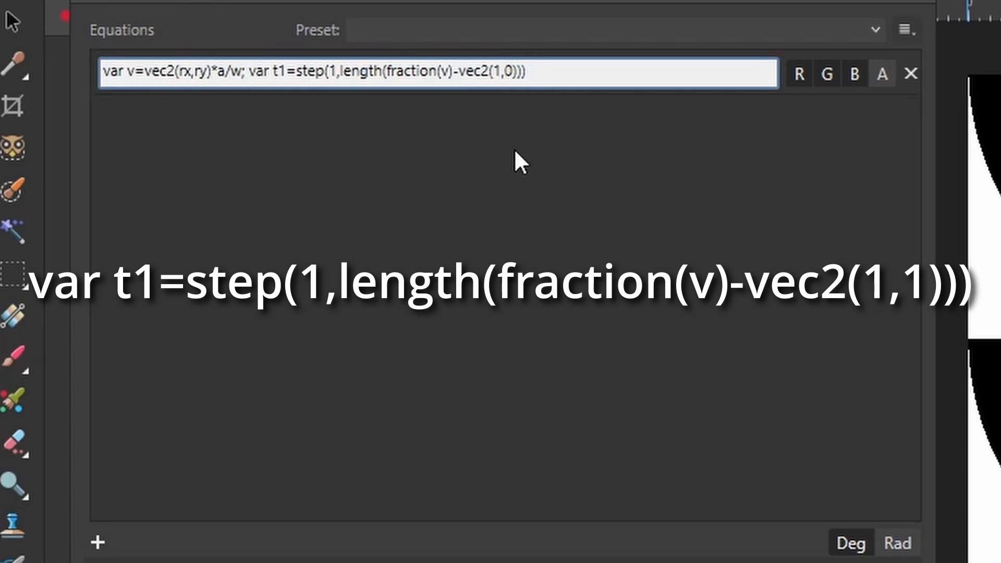
{"action": "type", "text": "1"}
{"action": "key", "text": "Return"}
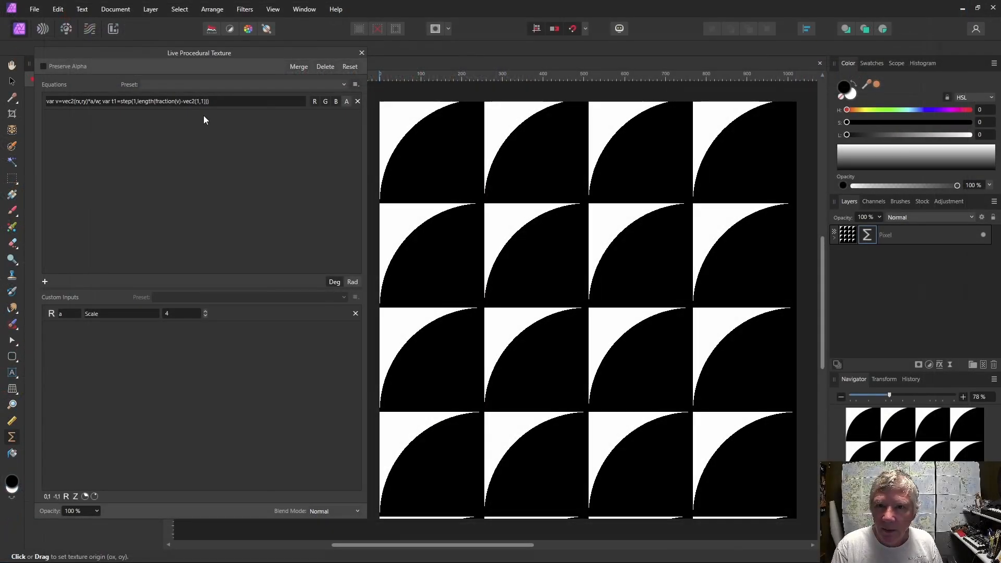
Change the subtracted vector to vec2(0,0) in the length function.
{"action": "left_click", "coordinate": [206, 101]}
{"action": "left_click", "coordinate": [205, 100]}
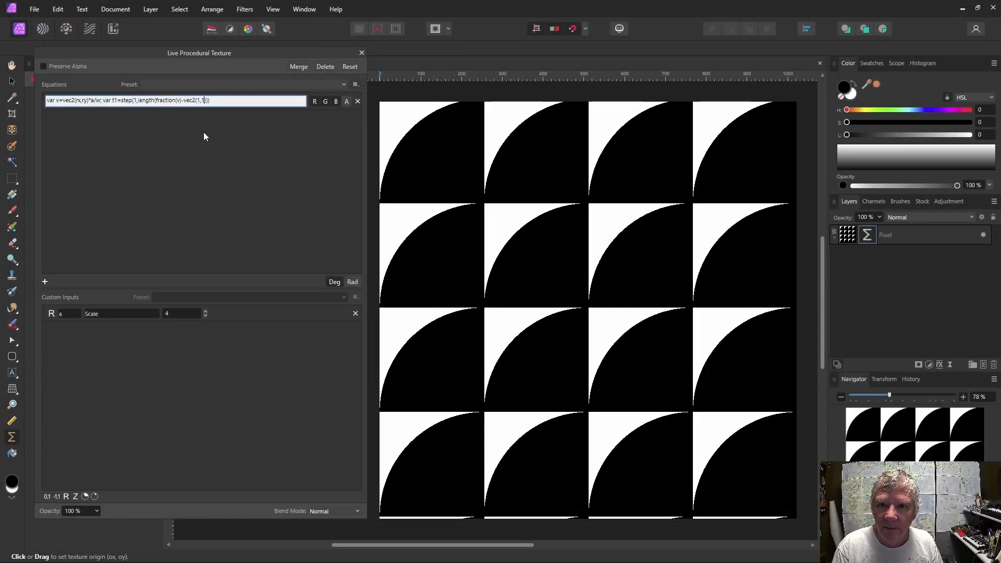
{"action": "key", "text": "BackSpace"}
{"action": "key", "text": "BackSpace"}
{"action": "key", "text": "BackSpace"}
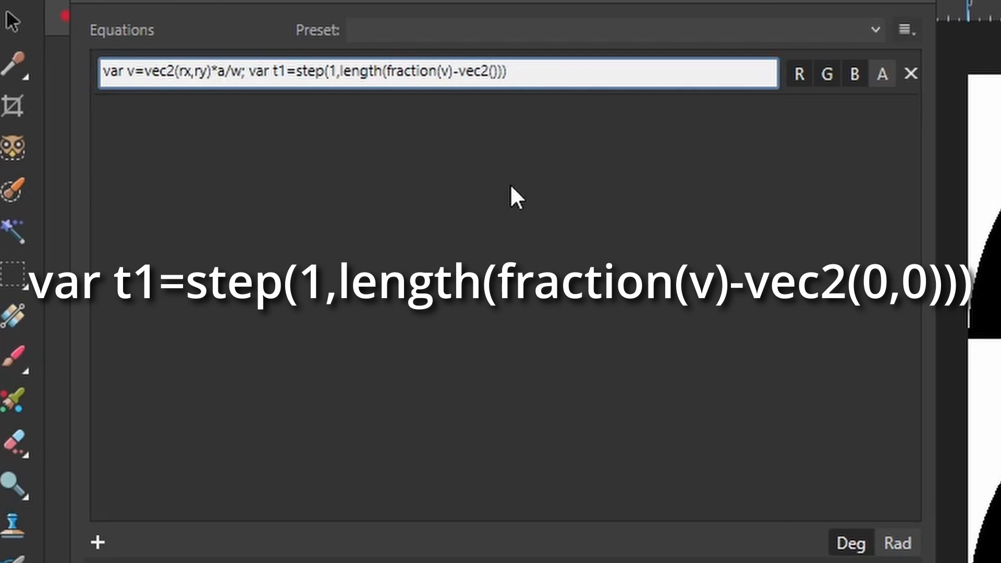
{"action": "type", "text": "0,0"}
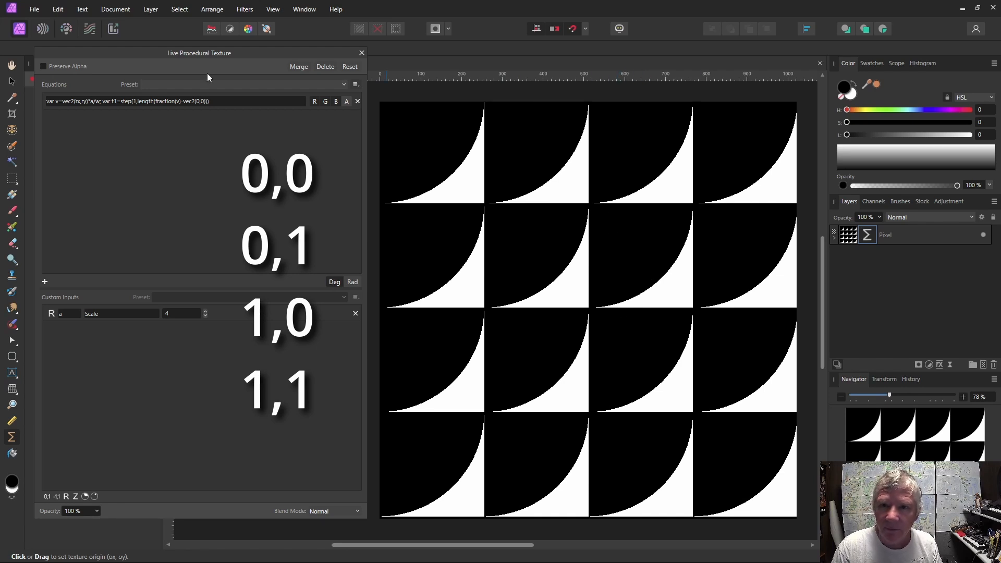
Delete -vec2(0,0) from the length function, leaving length(fraction(v)).
{"action": "left_click", "coordinate": [202, 99]}
{"action": "key", "text": "BackSpace"}
{"action": "key", "text": "BackSpace"}
{"action": "key", "text": "BackSpace"}
{"action": "key", "text": "BackSpace"}
{"action": "key", "text": "BackSpace"}
{"action": "key", "text": "BackSpace"}
{"action": "key", "text": "BackSpace"}
{"action": "key", "text": "BackSpace"}
{"action": "key", "text": "BackSpace"}
{"action": "key", "text": "BackSpace"}
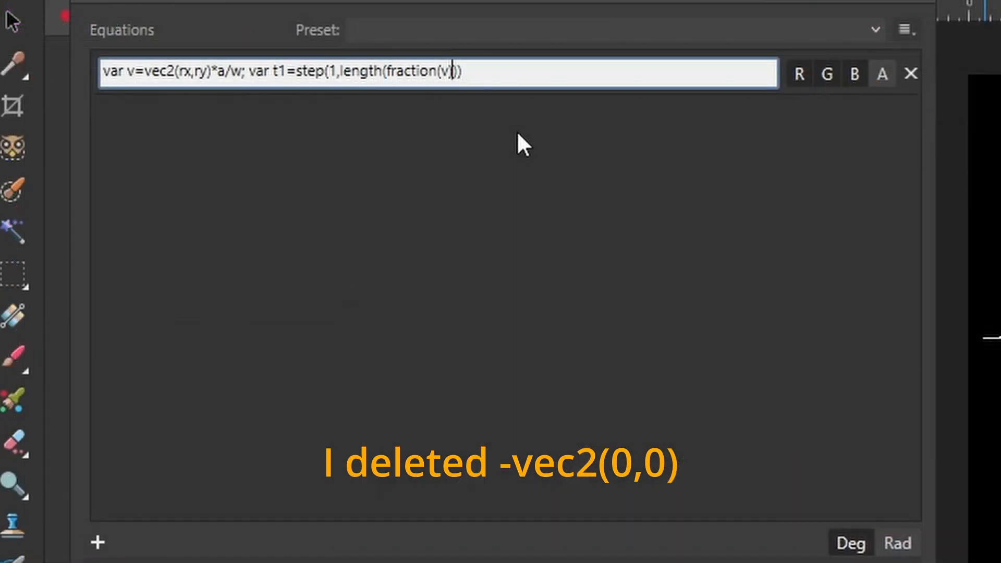
Insert var x1=diri(v); before the t1 definition, end the equation with ; x1 and apply it.
{"action": "left_click", "coordinate": [253, 73]}
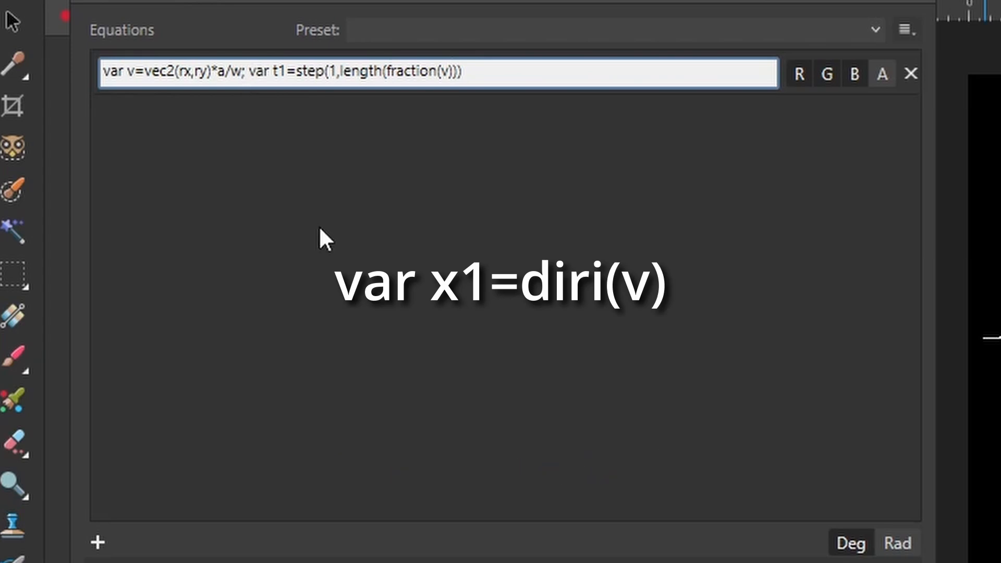
{"action": "type", "text": "var x1"}
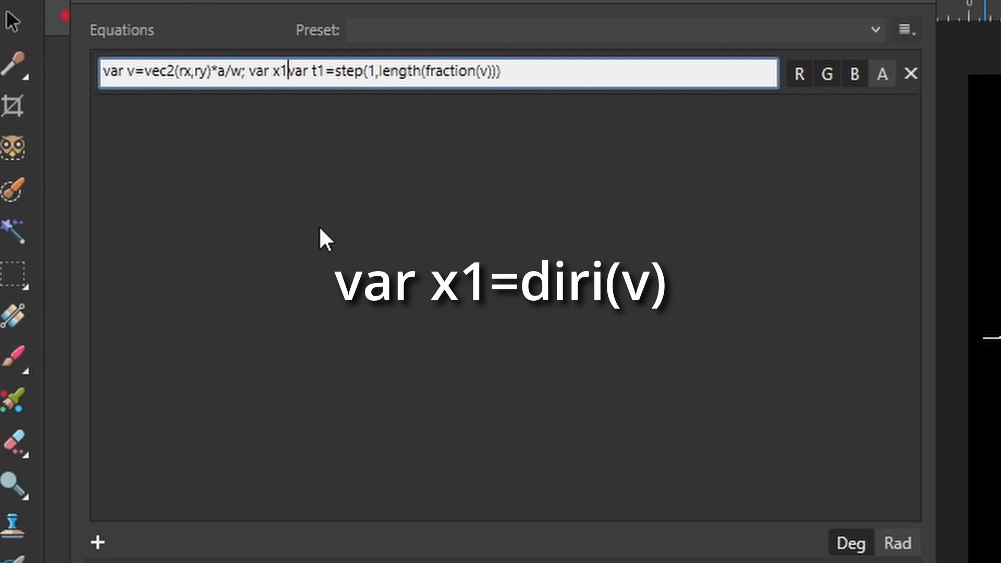
{"action": "type", "text": "=diri"}
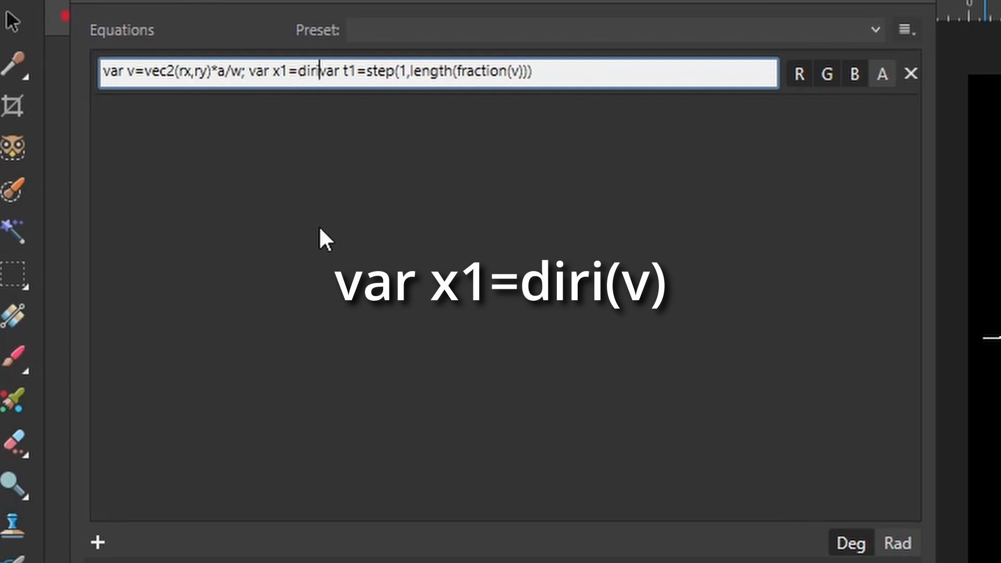
{"action": "type", "text": "(v)"}
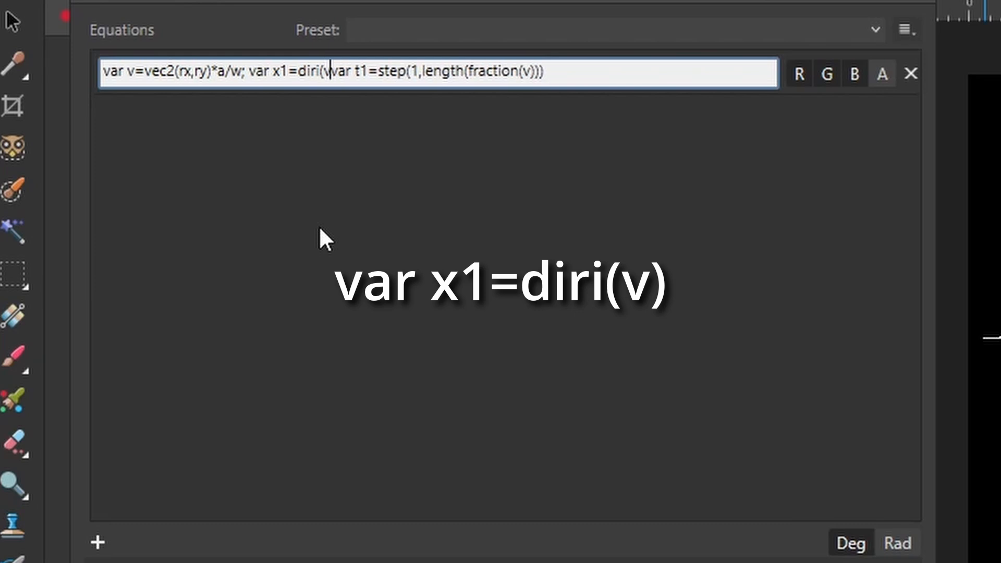
{"action": "type", "text": ";"}
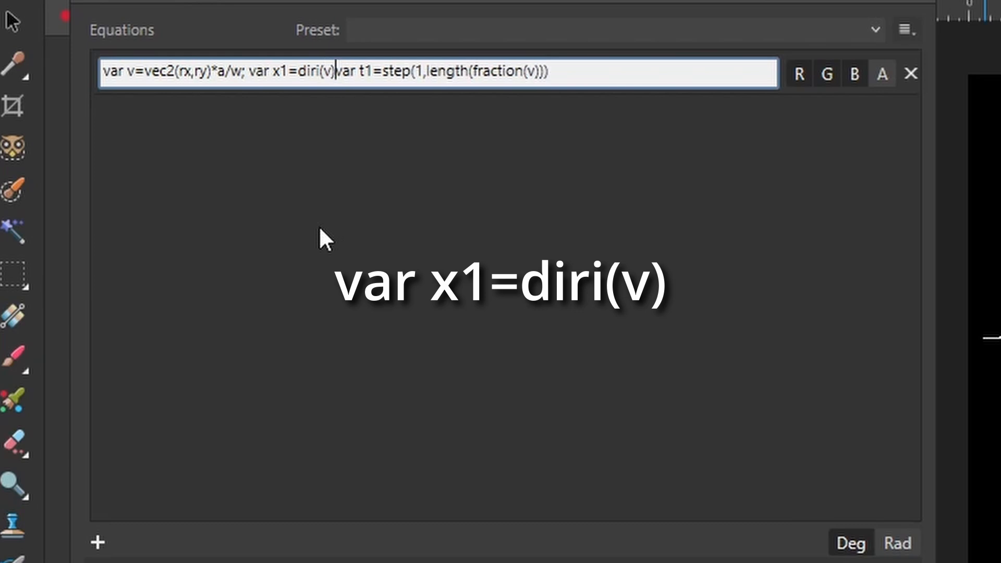
{"action": "left_click", "coordinate": [581, 78]}
{"action": "type", "text": "; x1"}
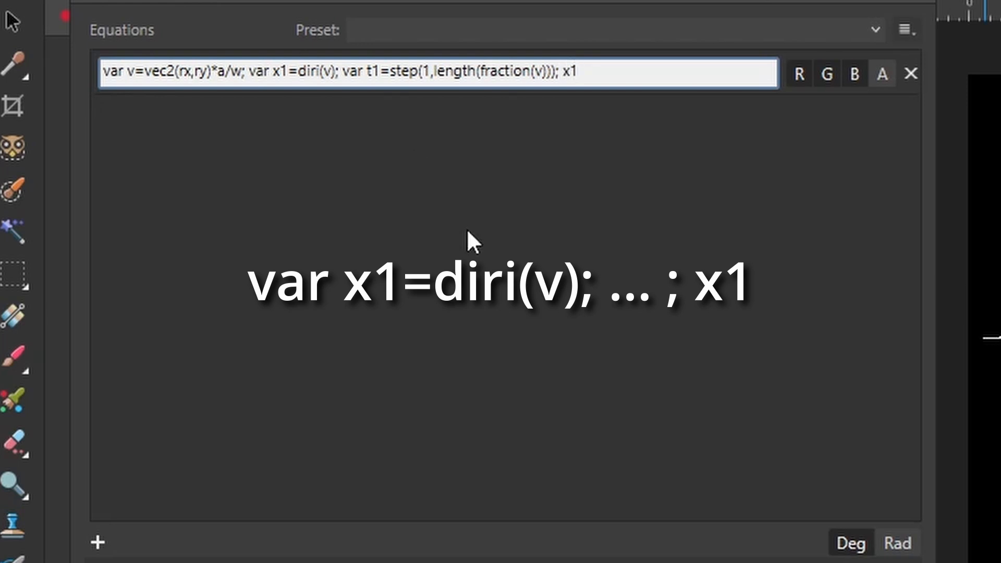
{"action": "key", "text": "Return"}
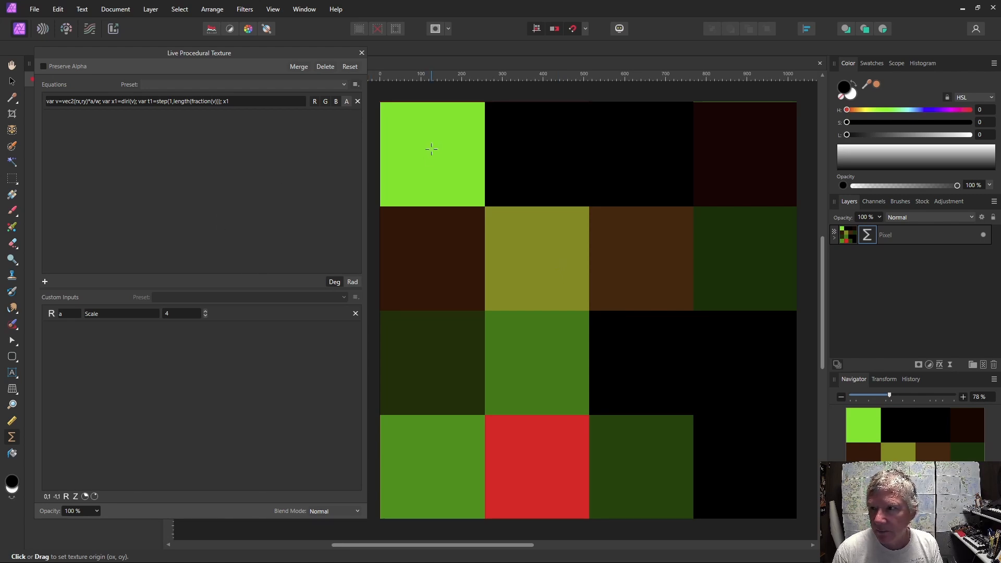
Wrap diri(v) in floor(), giving var x1=floor(diri(v)).
{"action": "left_click_drag", "start_coordinate": [431, 149], "coordinate": [430, 148]}
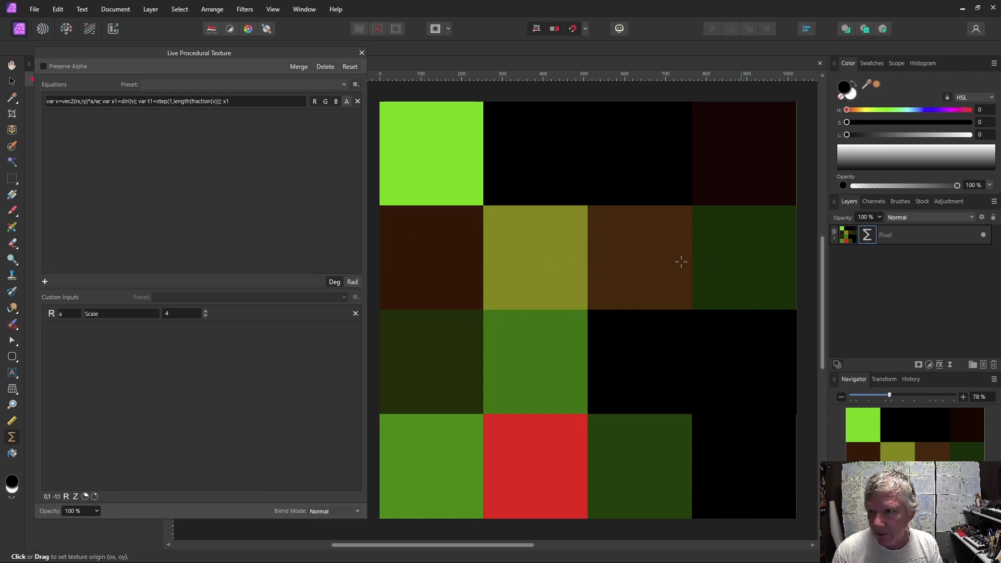
{"action": "left_click", "coordinate": [120, 104]}
{"action": "left_click", "coordinate": [120, 101]}
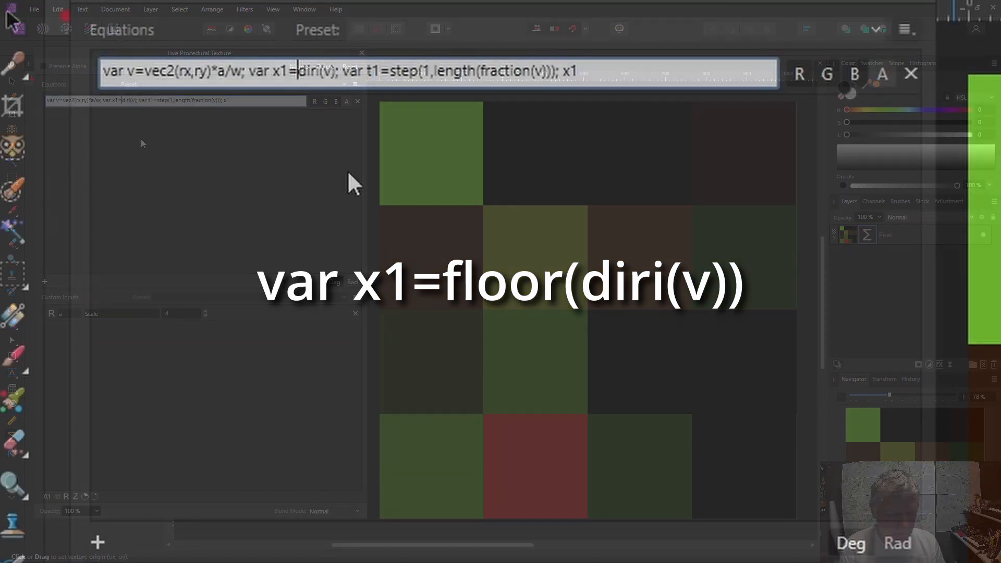
{"action": "type", "text": "floor"}
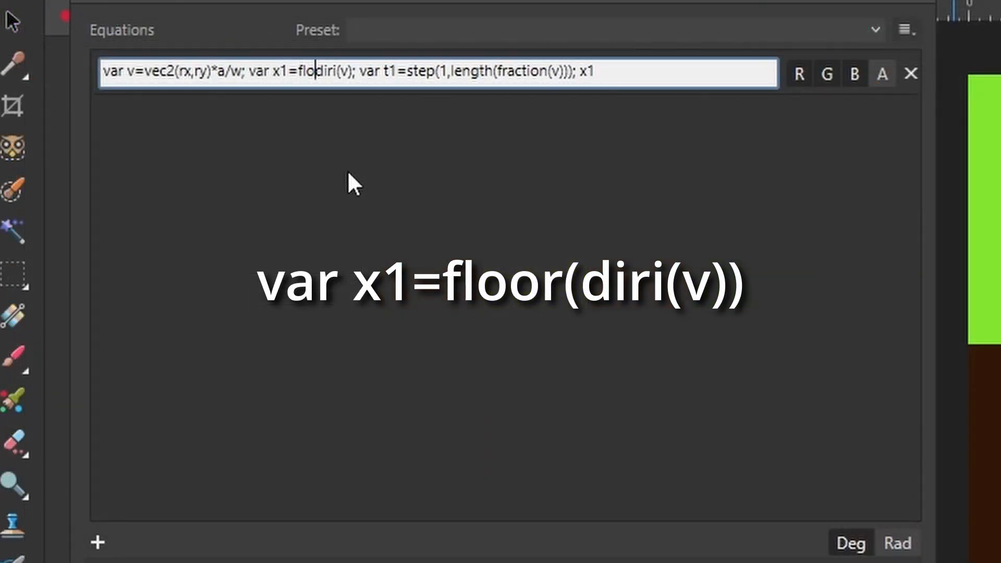
{"action": "type", "text": "("}
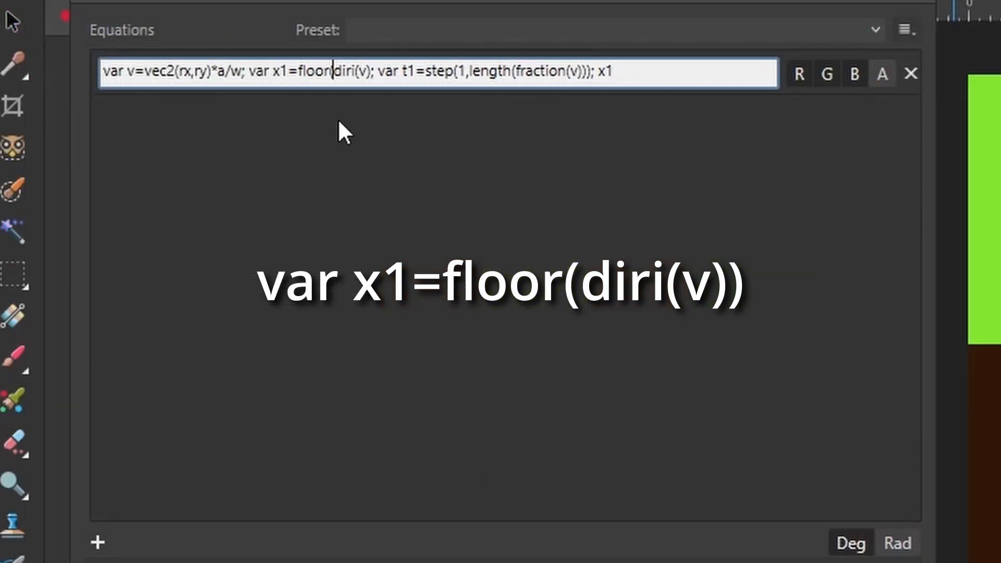
{"action": "left_click", "coordinate": [377, 74]}
{"action": "type", "text": ")"}
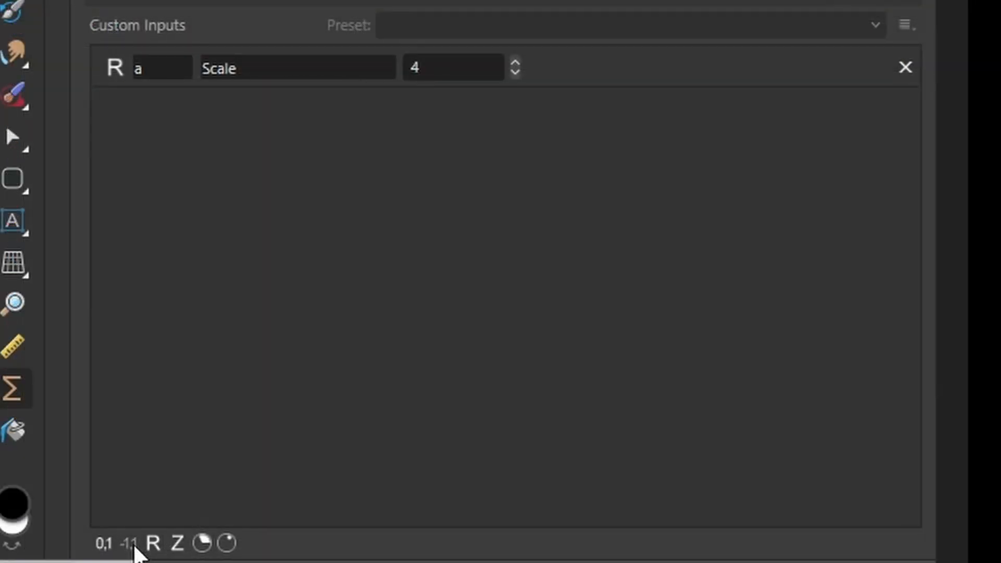
Add a -1 to 1 slider custom input b with the description BW.
{"action": "left_click", "coordinate": [130, 545]}
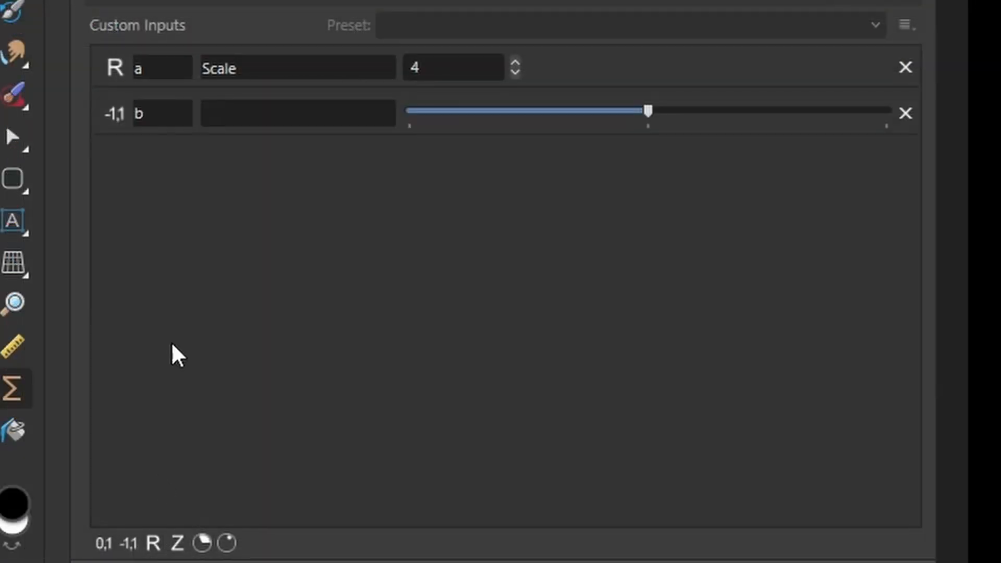
{"action": "left_click", "coordinate": [230, 123]}
{"action": "type", "text": "BW"}
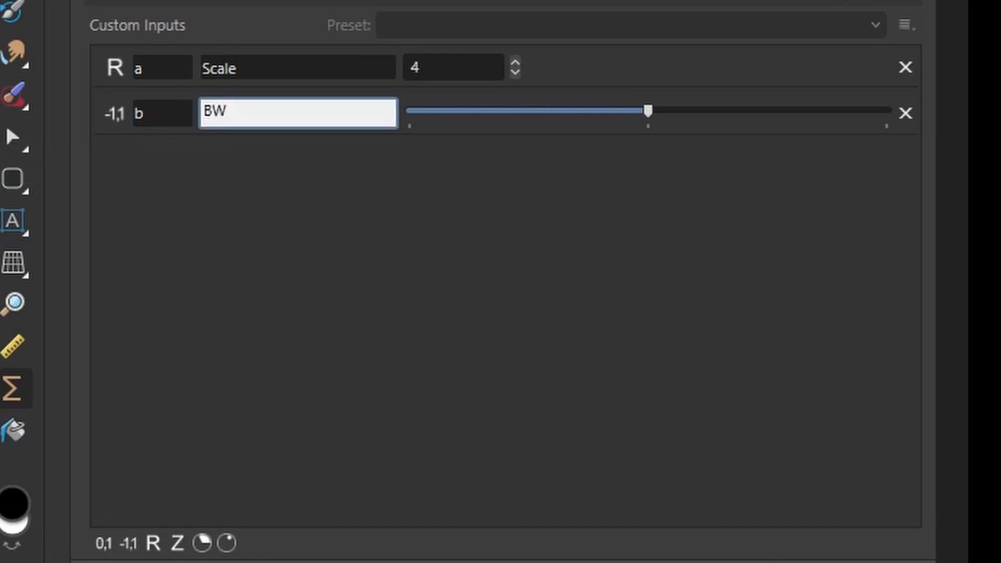
{"action": "key", "text": "Return"}
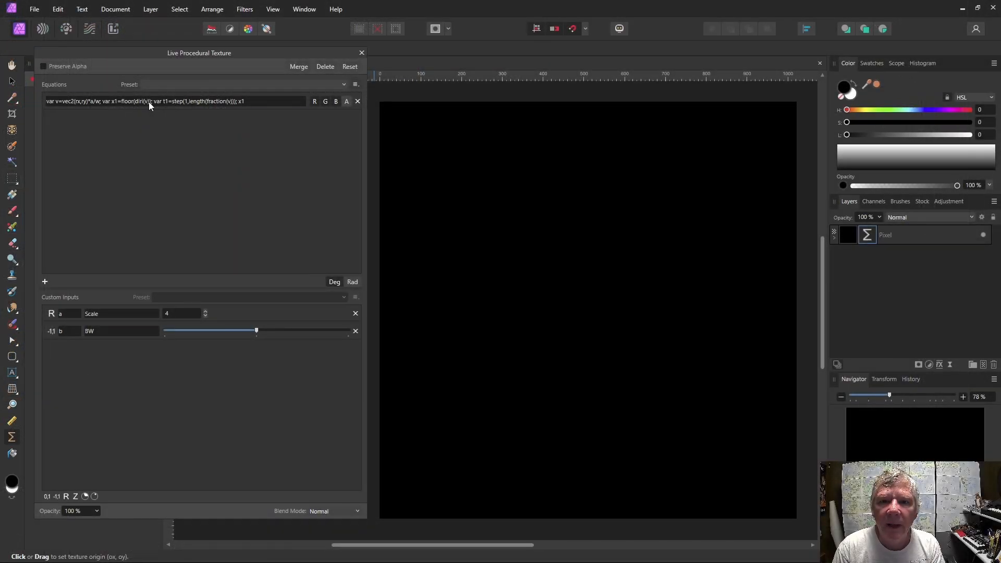
Add +b inside floor, making floor(diri(v)+b), and raise the BW slider well above its midpoint.
{"action": "left_click", "coordinate": [149, 102]}
{"action": "left_click", "coordinate": [150, 102]}
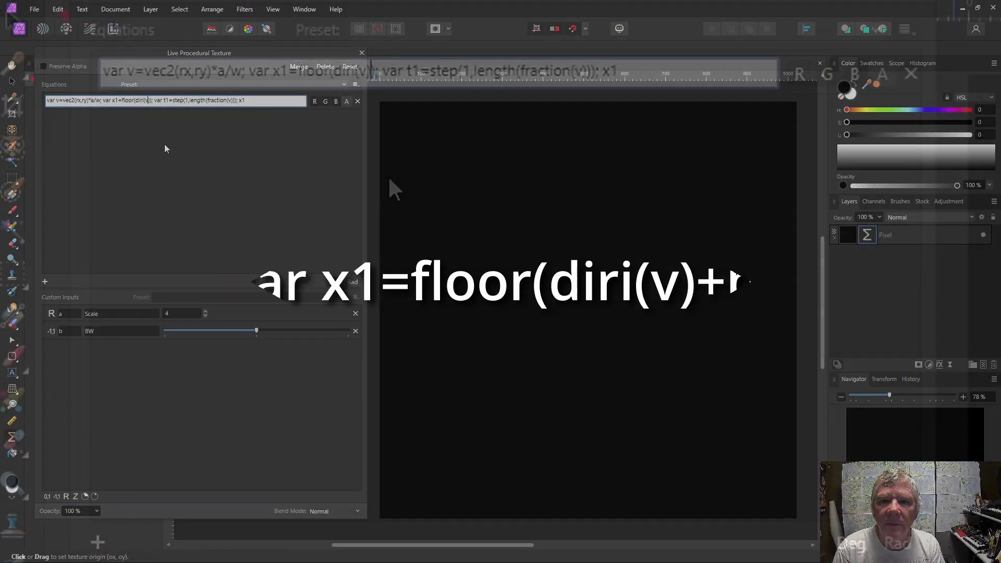
{"action": "type", "text": "+"}
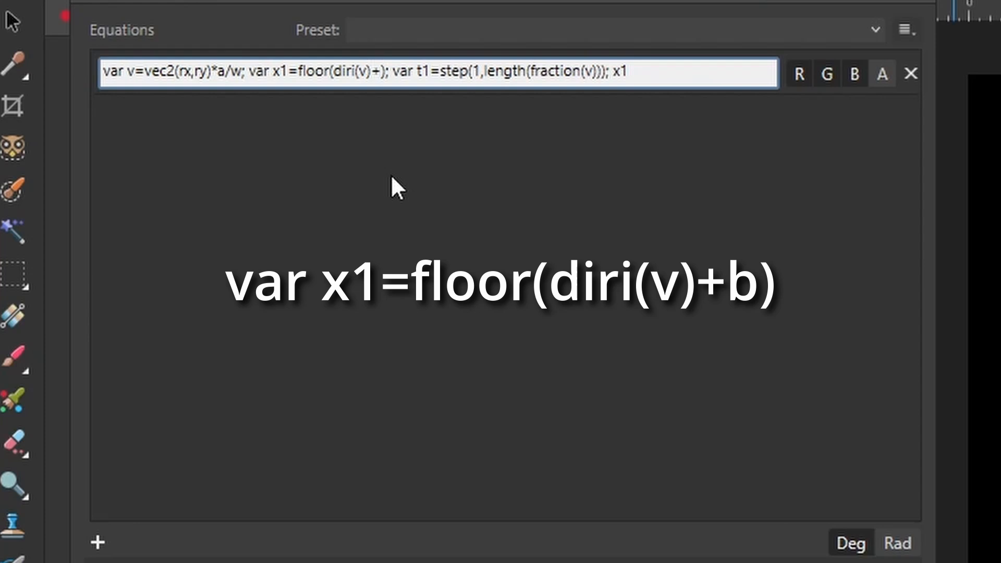
{"action": "type", "text": "b"}
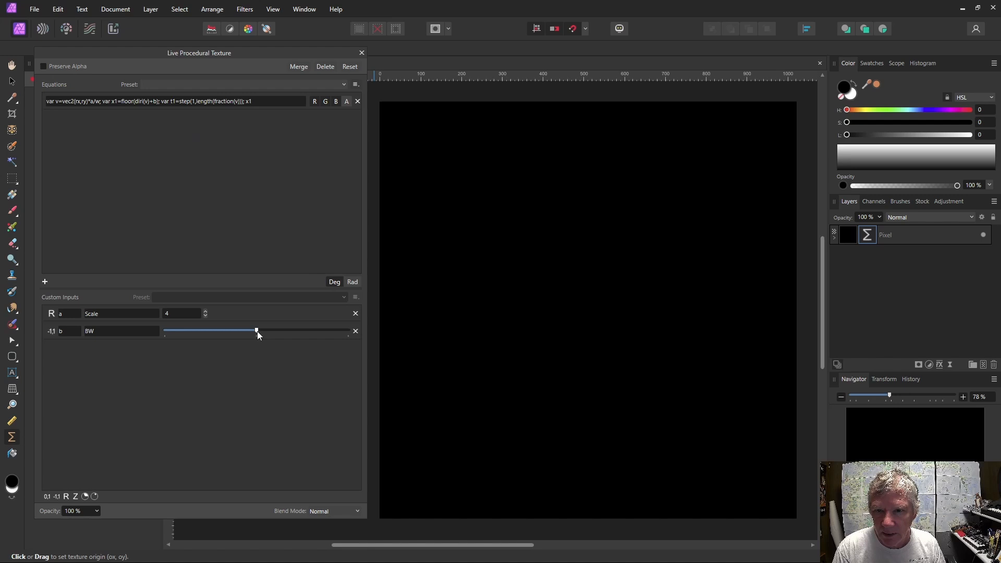
{"action": "left_click_drag", "start_coordinate": [258, 331], "coordinate": [323, 331]}
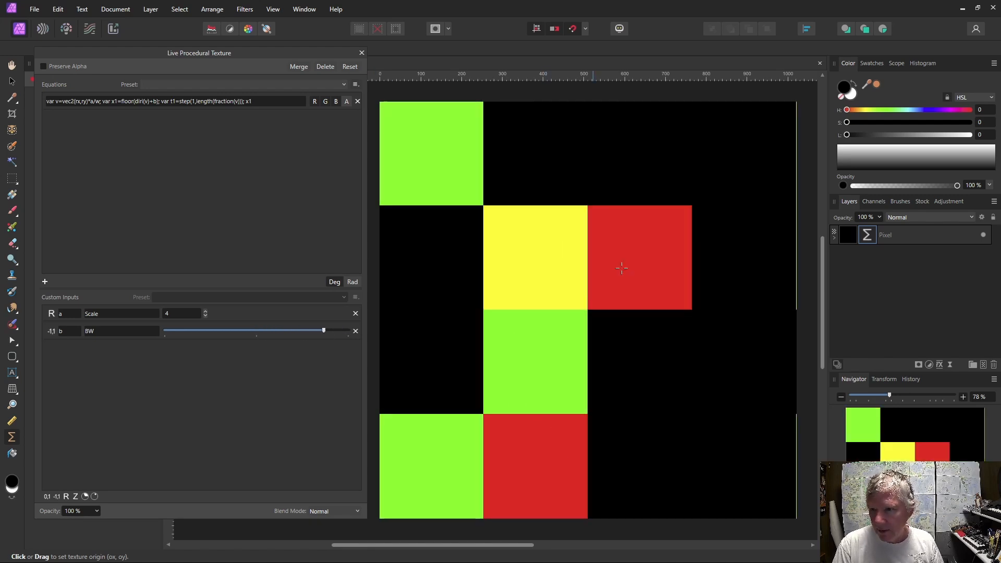
Change the equation's final output from x1 to t1 and apply it.
{"action": "left_click", "coordinate": [254, 99]}
{"action": "key", "text": "BackSpace"}
{"action": "key", "text": "BackSpace"}
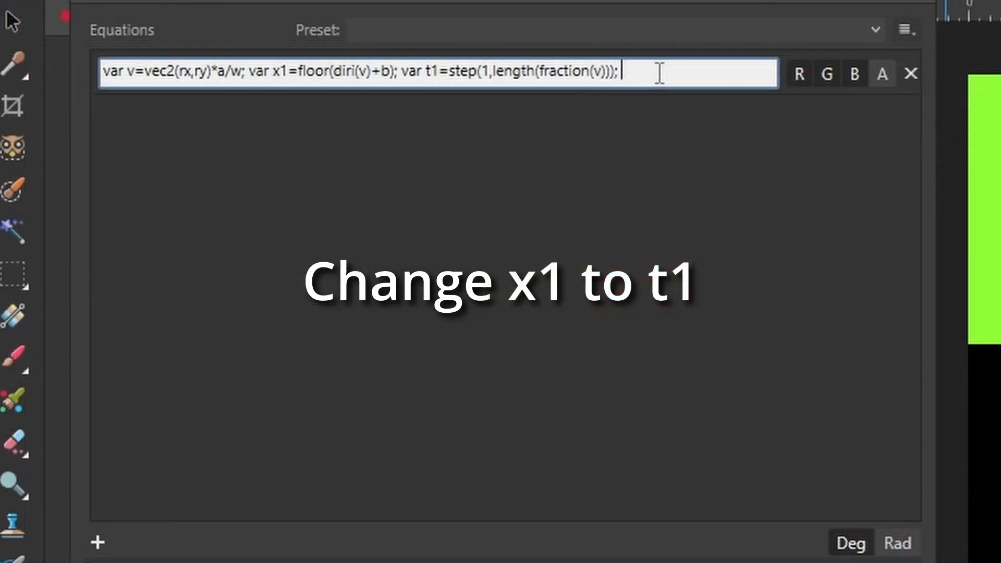
{"action": "type", "text": "t1"}
{"action": "key", "text": "Return"}
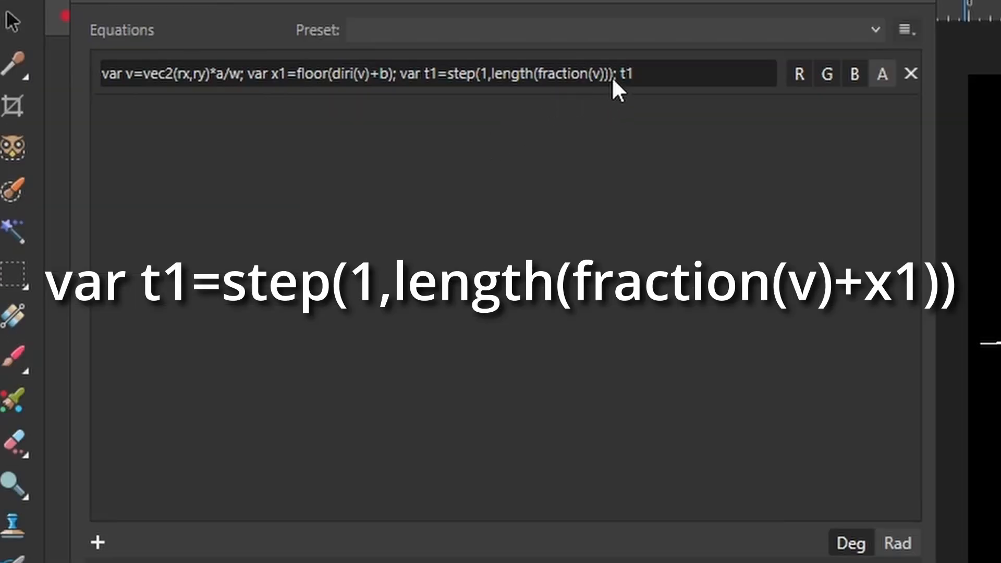
Add +x1 after fraction(v) inside the length function, making length(fraction(v)+x1), and apply.
{"action": "left_click", "coordinate": [611, 77]}
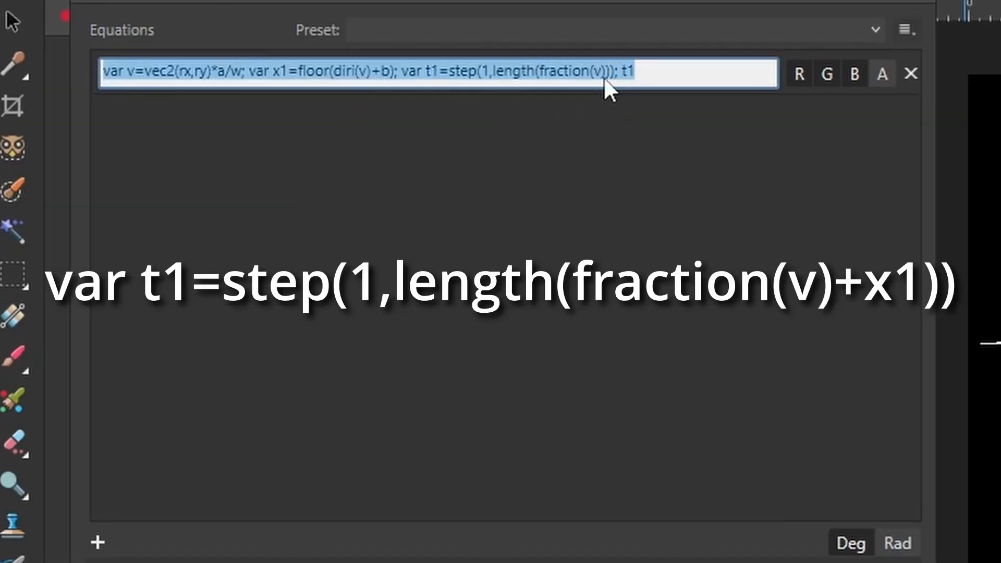
{"action": "left_click", "coordinate": [604, 76]}
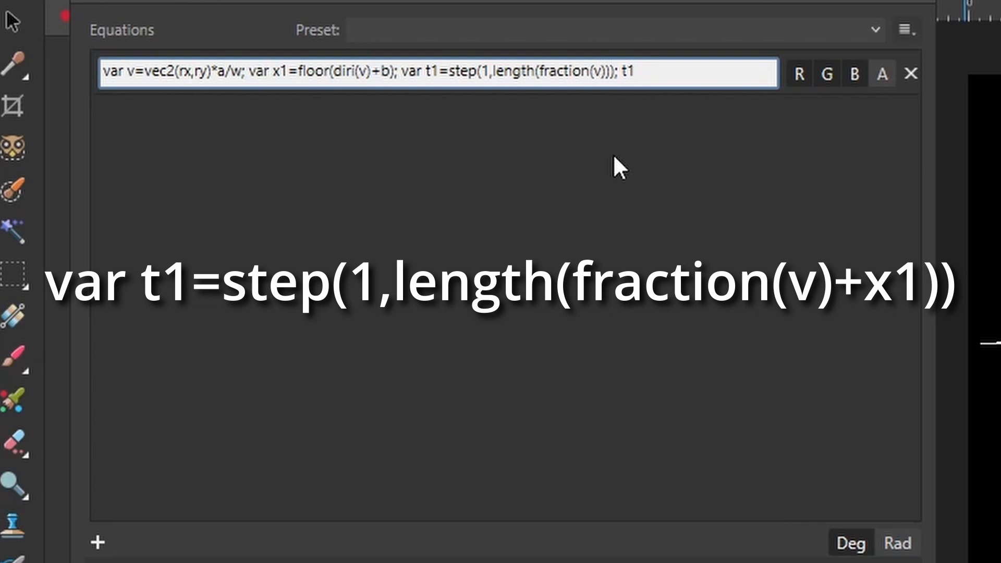
{"action": "type", "text": "+x1"}
{"action": "key", "text": "Return"}
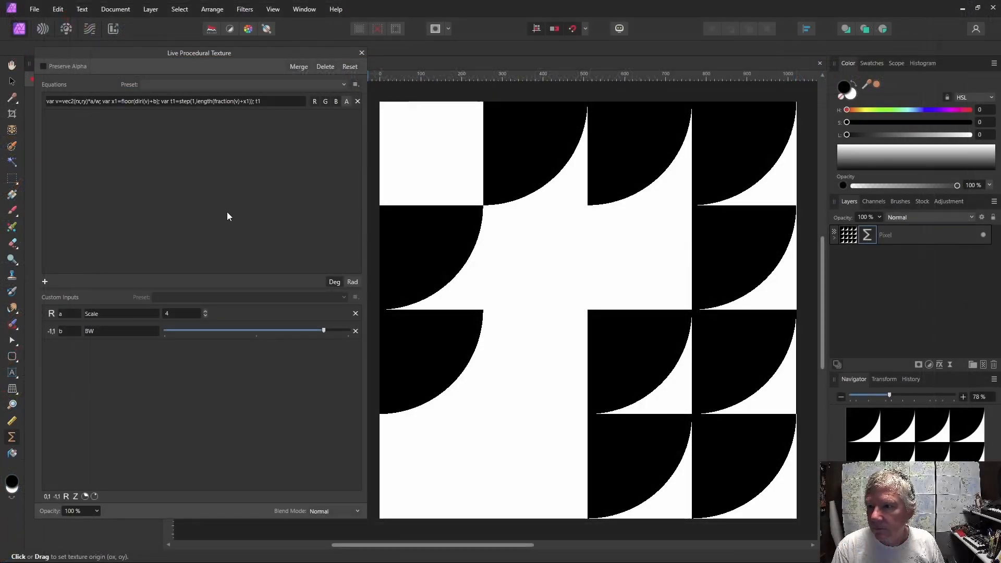
Reposition the texture origin on the canvas and increase the Scale input to 13.
{"action": "left_click_drag", "start_coordinate": [658, 394], "coordinate": [458, 302]}
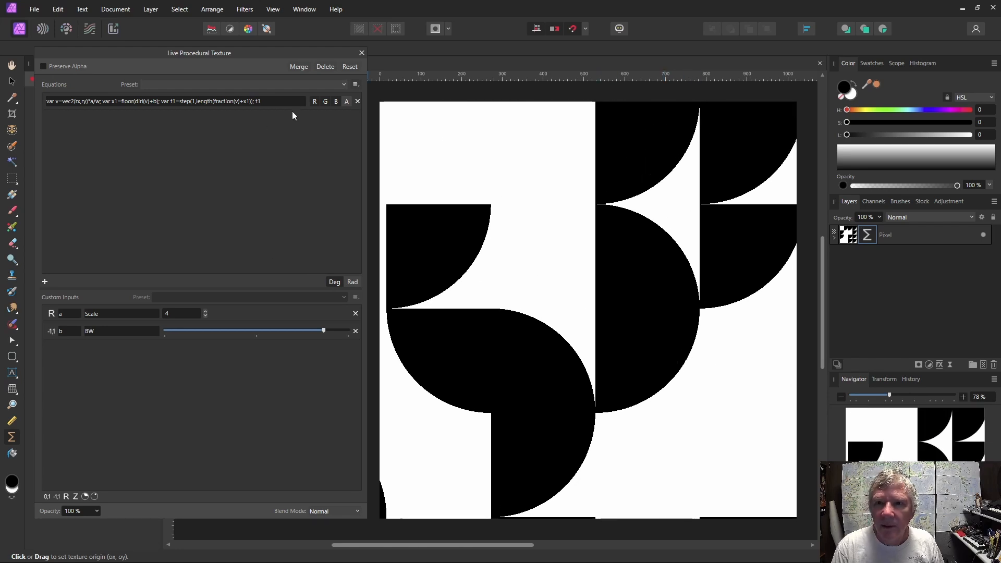
{"action": "left_click", "coordinate": [205, 311]}
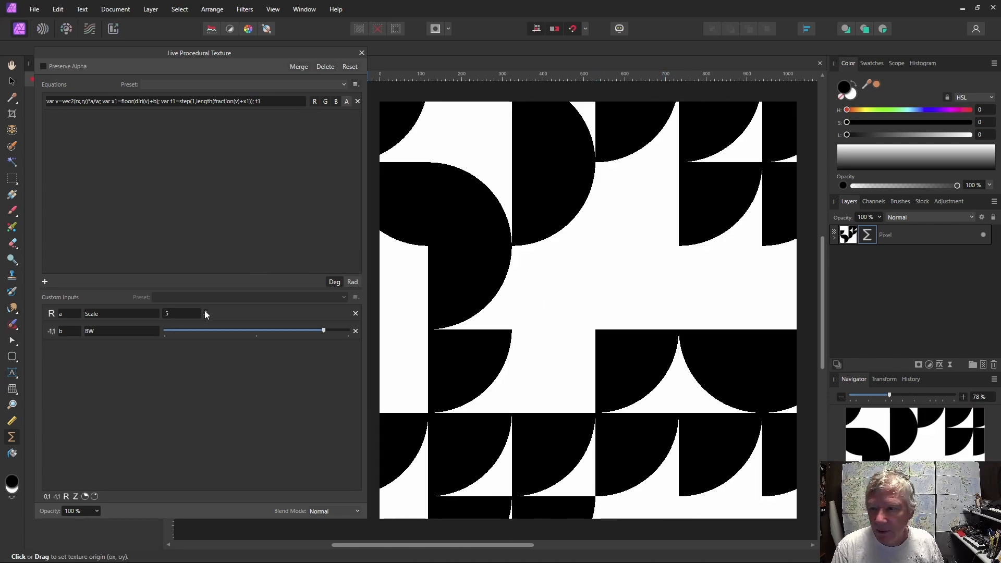
{"action": "left_click", "coordinate": [205, 312]}
{"action": "left_click", "coordinate": [205, 311]}
{"action": "left_click_drag", "start_coordinate": [590, 382], "coordinate": [815, 298]}
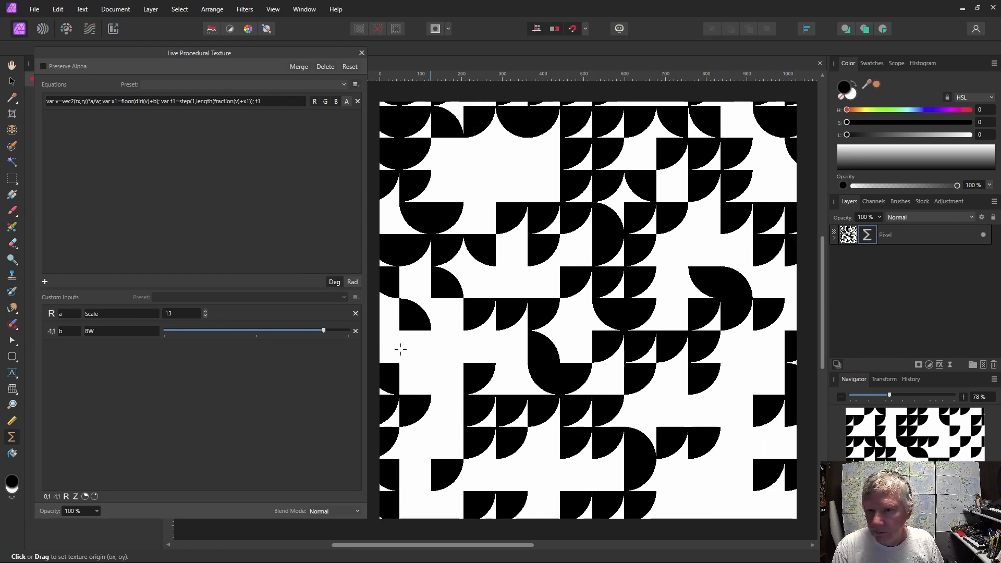
Set the BW slider back to its midpoint and reposition the texture origin again.
{"action": "left_click_drag", "start_coordinate": [324, 331], "coordinate": [259, 334]}
{"action": "mouse_move", "coordinate": [607, 333]}
{"action": "left_mouse_down"}
{"action": "mouse_move", "coordinate": [481, 353]}
{"action": "mouse_move", "coordinate": [574, 303]}
{"action": "mouse_move", "coordinate": [673, 272]}
{"action": "left_mouse_up"}
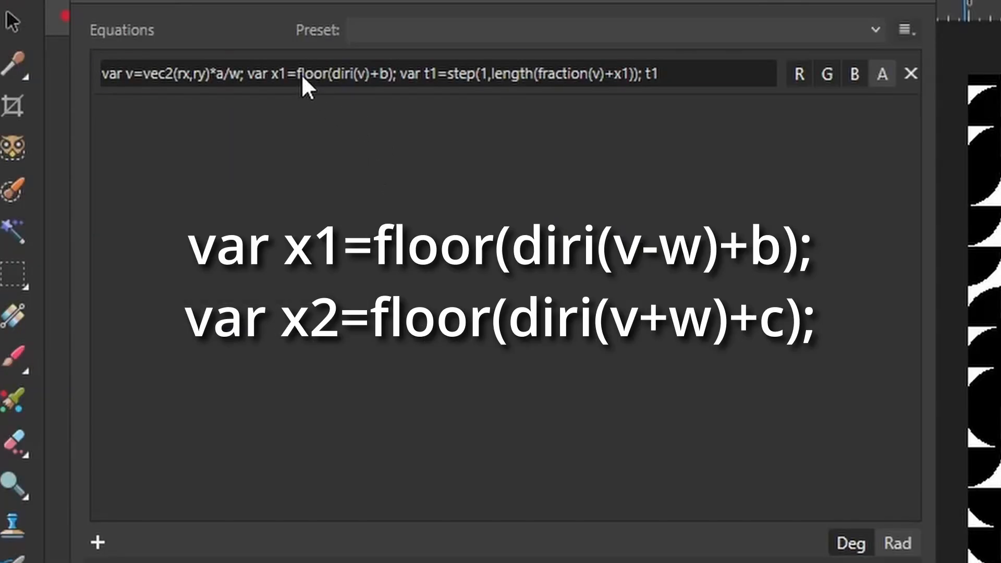
Duplicate the x1 variable declaration in the equation and rename the copy to x2.
{"action": "left_click", "coordinate": [302, 74]}
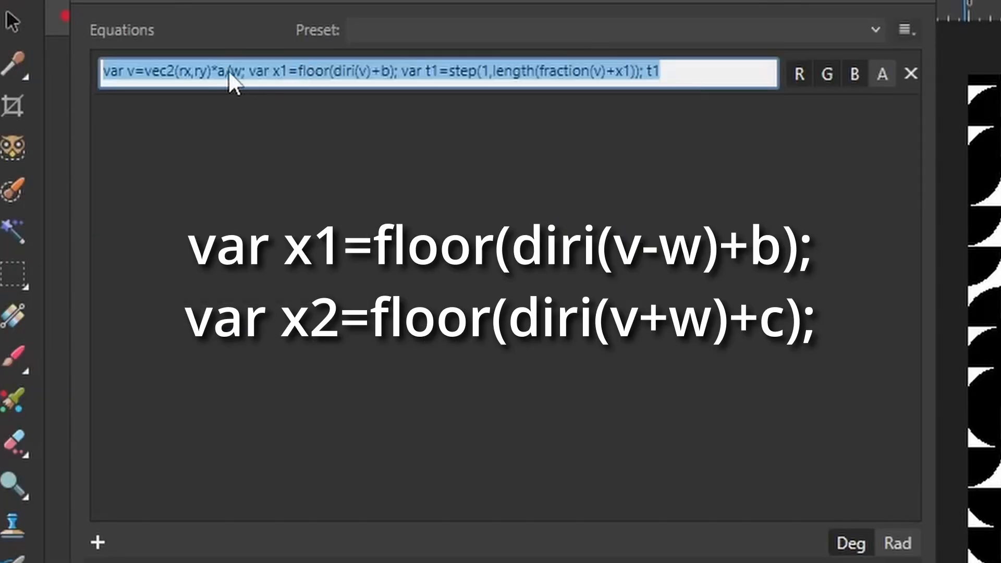
{"action": "left_click", "coordinate": [253, 70]}
{"action": "left_click_drag", "start_coordinate": [255, 71], "coordinate": [404, 72]}
{"action": "key", "text": "ctrl+c"}
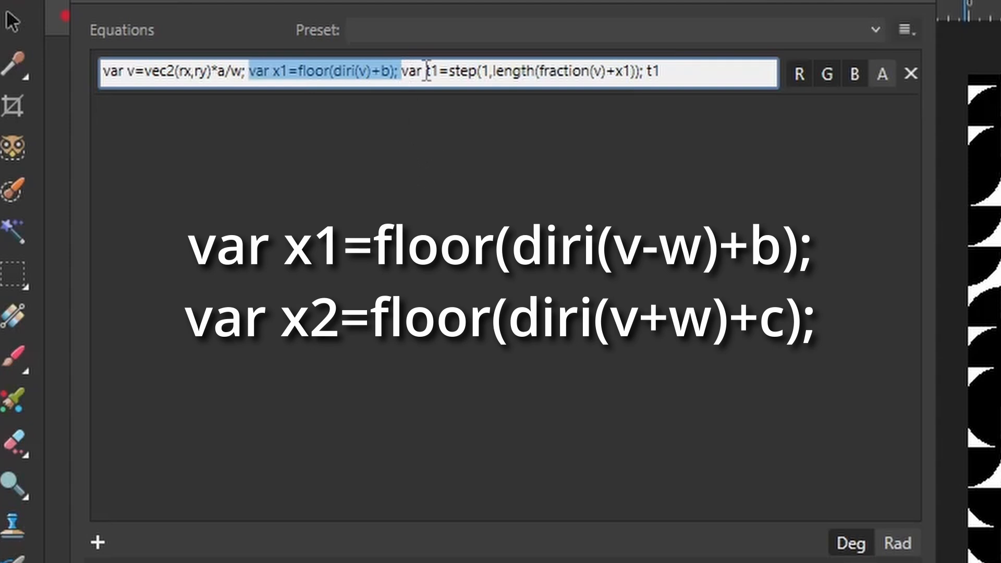
{"action": "left_click", "coordinate": [401, 72]}
{"action": "key", "text": "ctrl+v"}
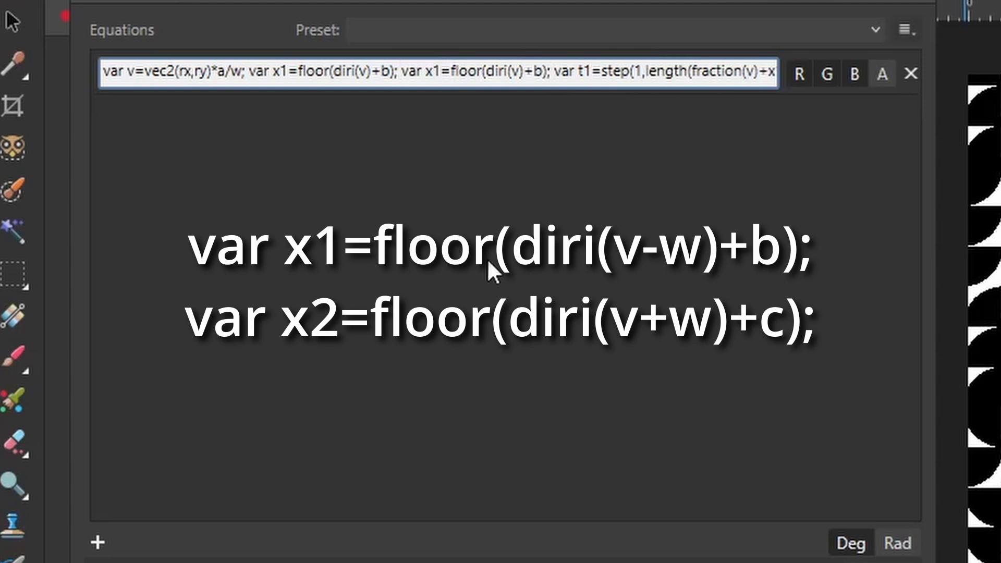
{"action": "key", "text": "BackSpace"}
{"action": "type", "text": "2"}
Change x1 to use diri(v-w) and x2 to use diri(v+w), then apply the equation.
{"action": "left_click", "coordinate": [518, 71]}
{"action": "left_click", "coordinate": [367, 69]}
{"action": "type", "text": "-w"}
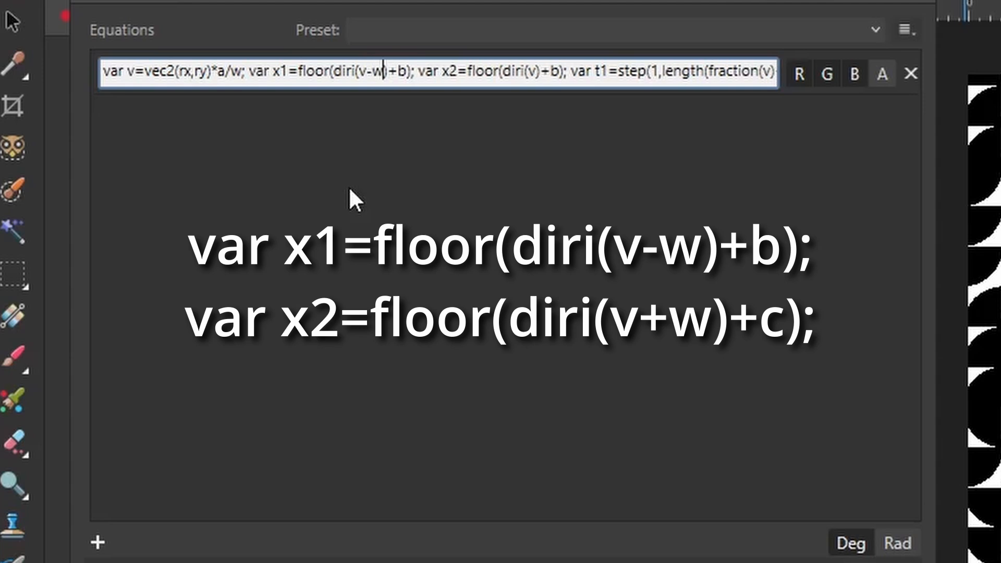
{"action": "left_click", "coordinate": [534, 70]}
{"action": "type", "text": "+w"}
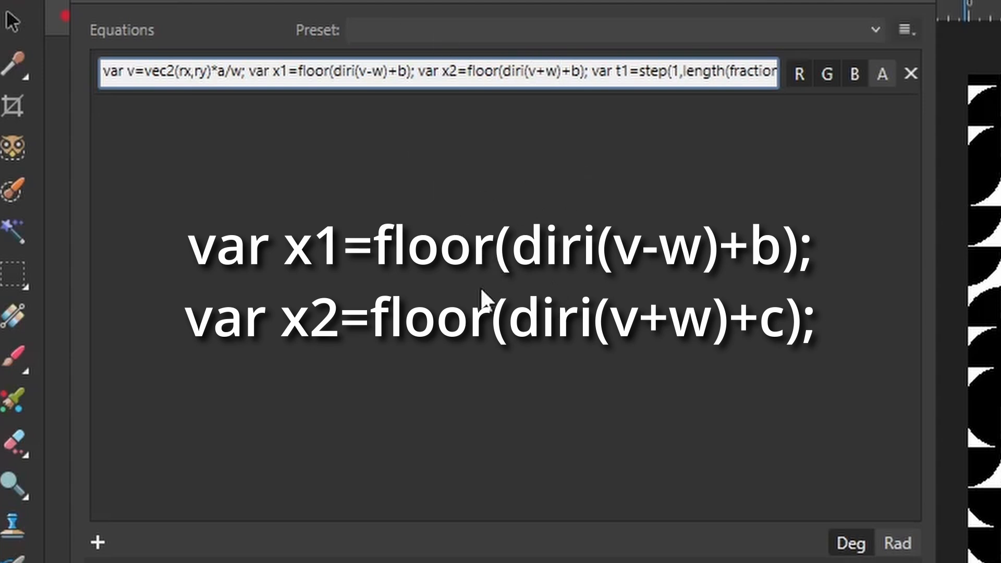
{"action": "key", "text": "Return"}
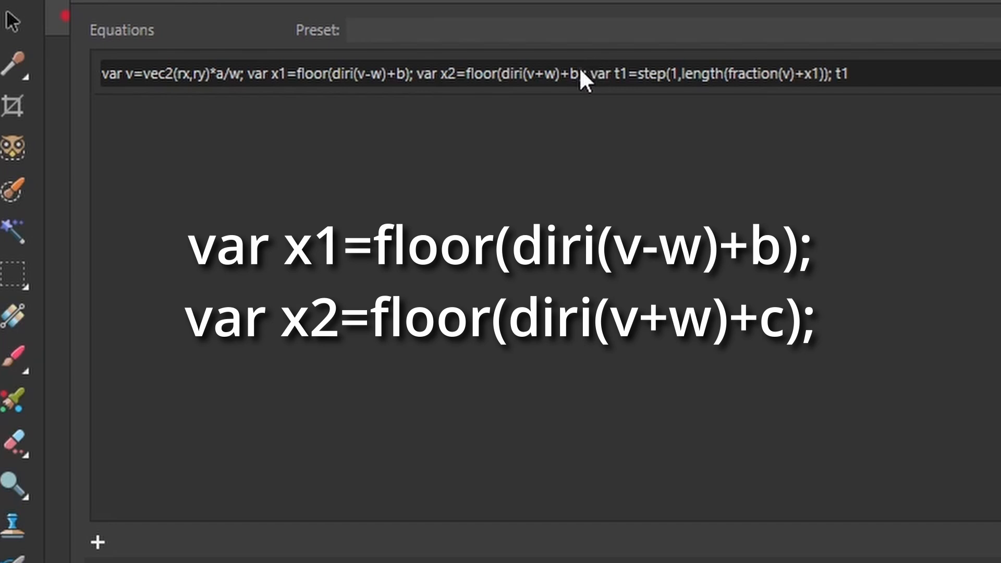
Replace +b with +c inside x2's floor, making floor(diri(v+w)+c), and apply.
{"action": "left_click", "coordinate": [580, 67]}
{"action": "left_click", "coordinate": [581, 71]}
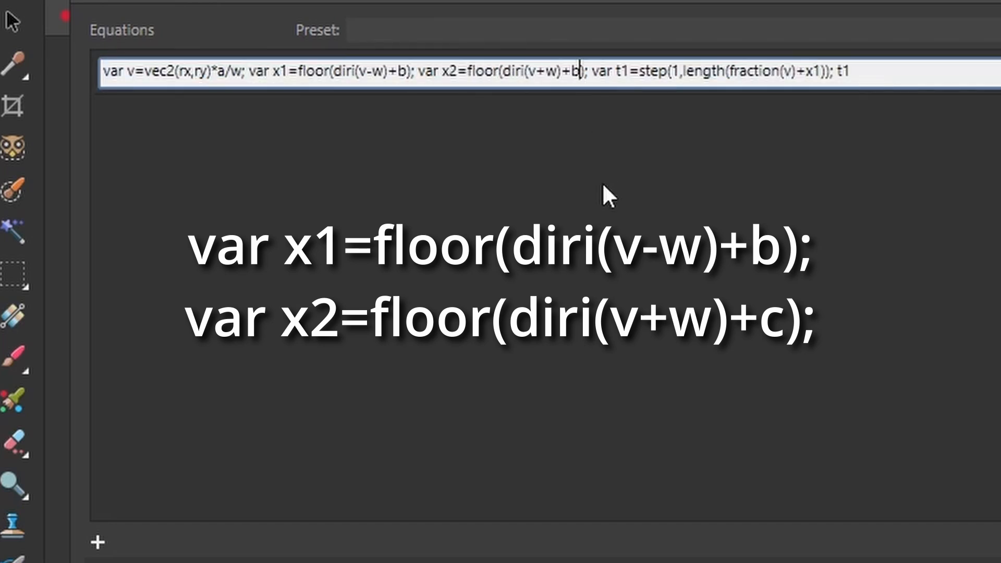
{"action": "key", "text": "BackSpace"}
{"action": "type", "text": "c"}
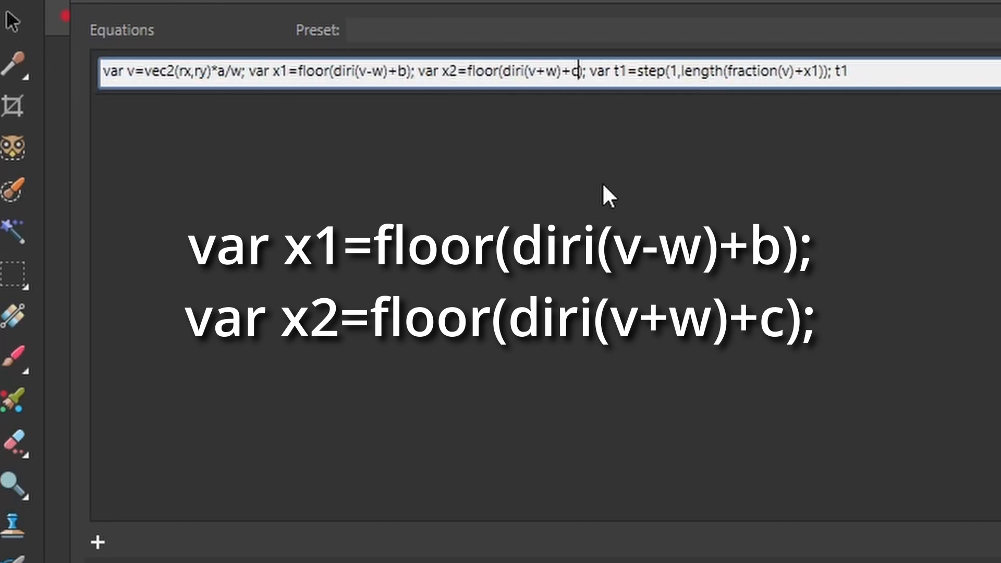
{"action": "key", "text": "Return"}
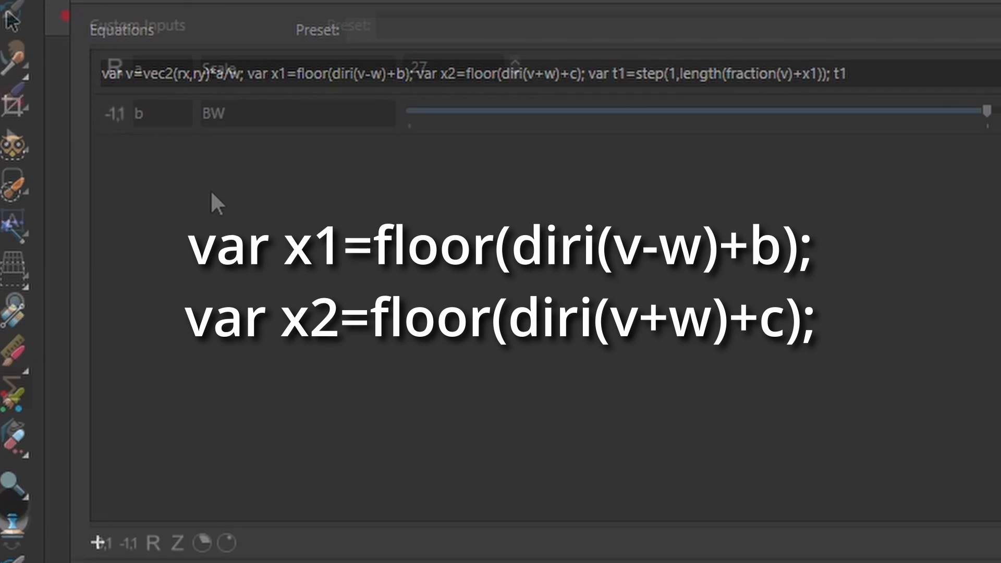
Add a -1 to 1 slider custom input c with the description Gray.
{"action": "left_click", "coordinate": [130, 543]}
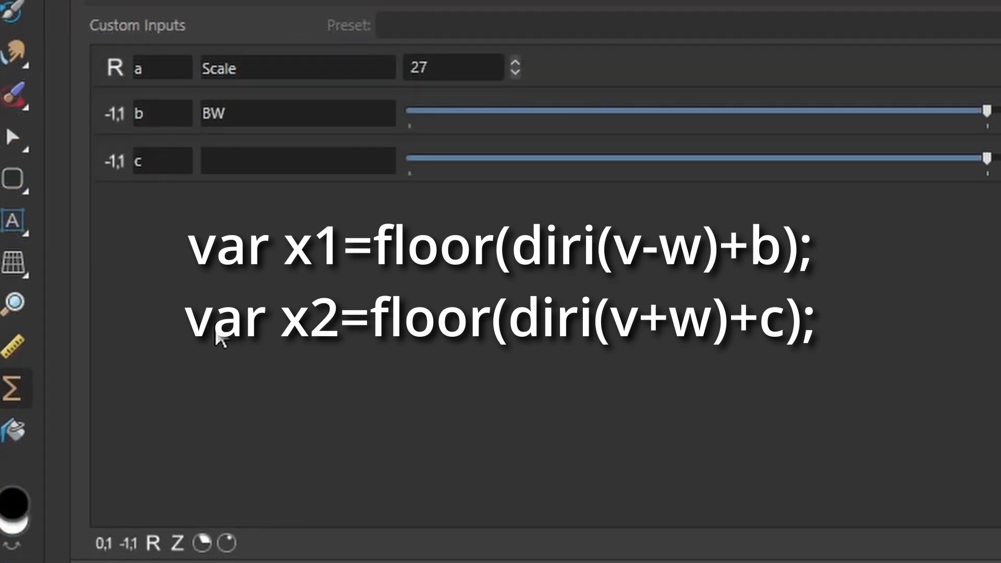
{"action": "left_click", "coordinate": [239, 162]}
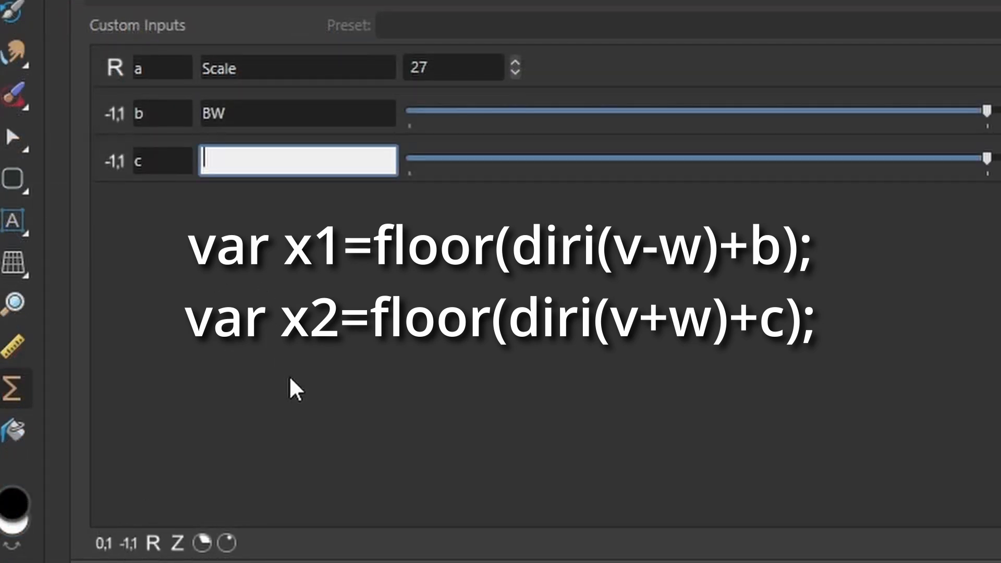
{"action": "type", "text": "Gray"}
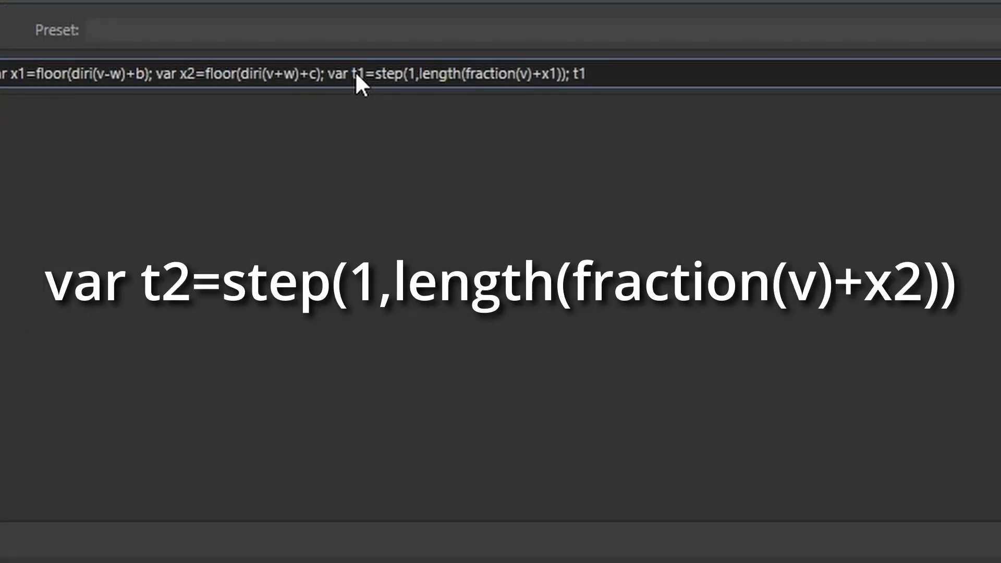
Copy the t1 variable declaration and paste a duplicate right after it in the equation.
{"action": "left_click", "coordinate": [345, 74]}
{"action": "left_click", "coordinate": [343, 74]}
{"action": "left_click_drag", "start_coordinate": [330, 73], "coordinate": [575, 74]}
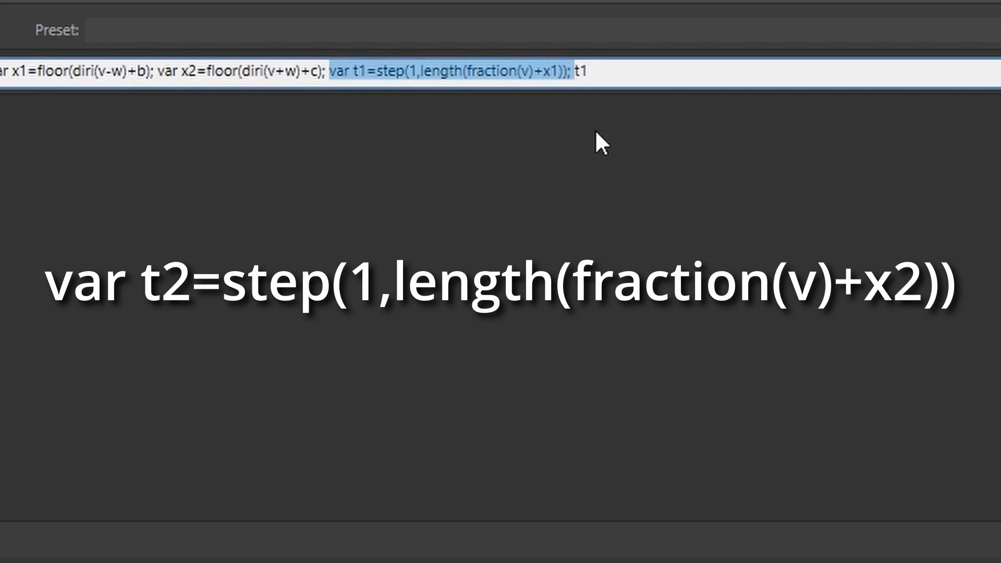
{"action": "key", "text": "ctrl+c"}
{"action": "key", "text": "Right"}
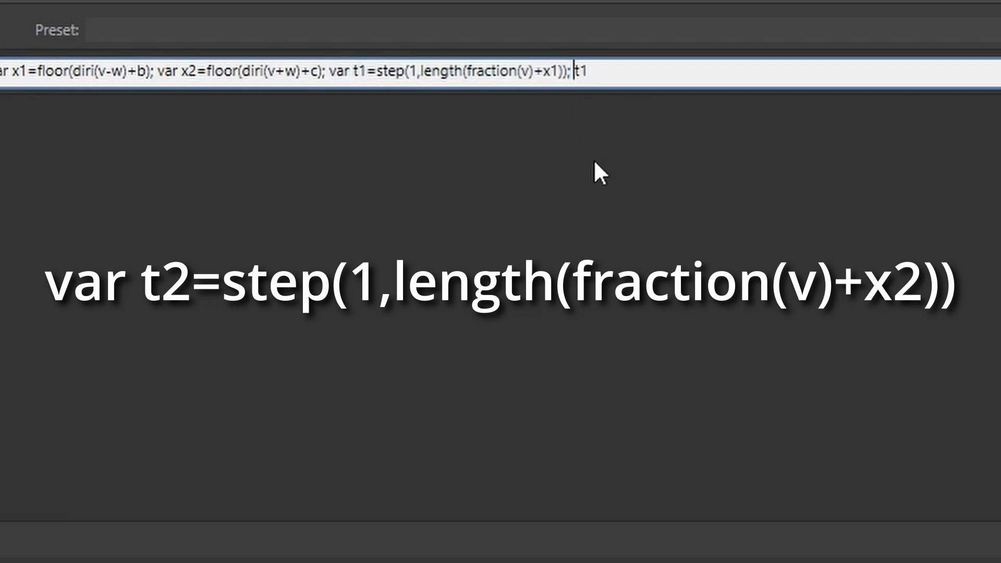
{"action": "key", "text": "ctrl+v"}
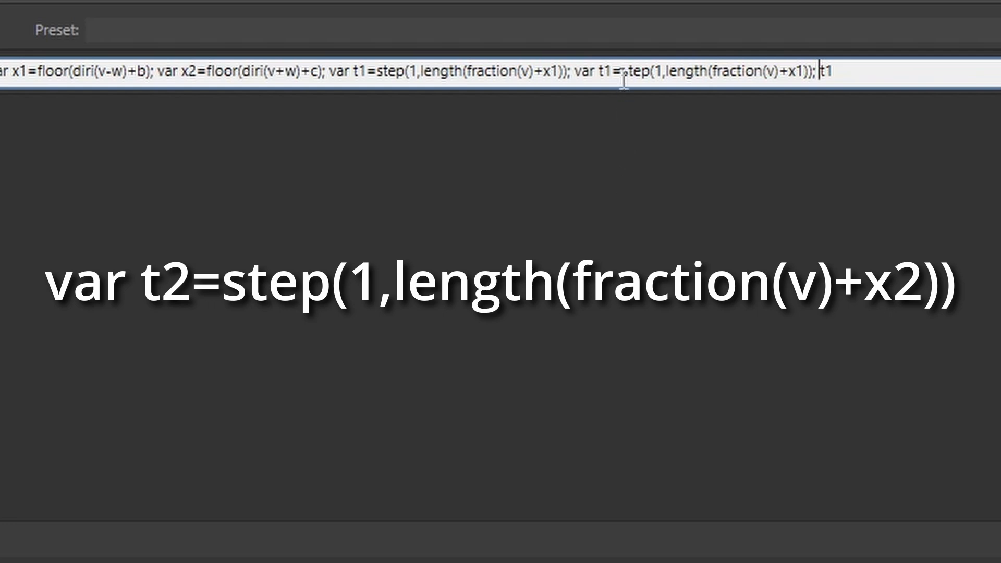
Rename the duplicate to t2 and make it use x2, giving length(fraction(v)+x2), then apply.
{"action": "left_click", "coordinate": [612, 70]}
{"action": "key", "text": "BackSpace"}
{"action": "type", "text": "2"}
{"action": "key", "text": "BackSpace"}
{"action": "type", "text": "2"}
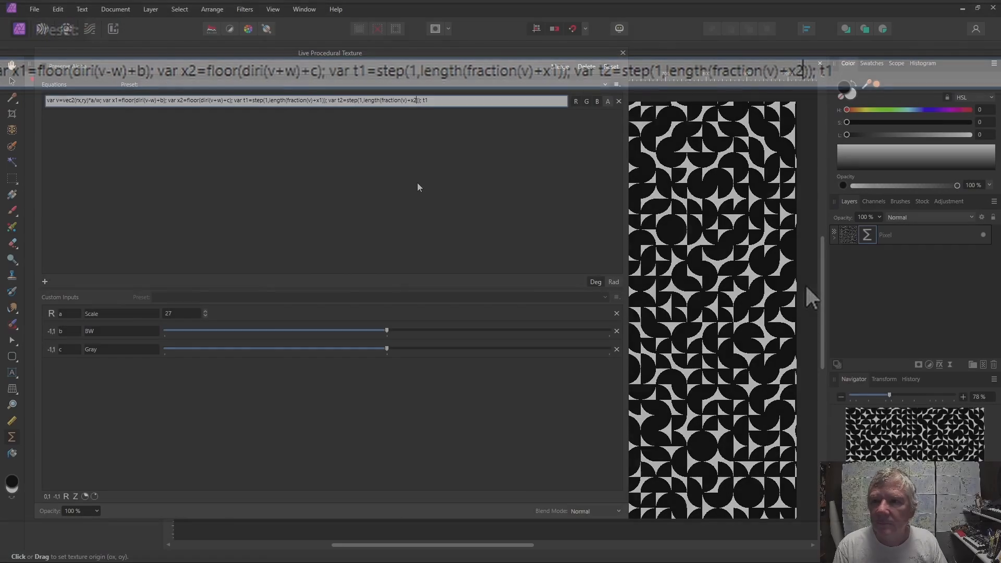
{"action": "left_click", "coordinate": [714, 242]}
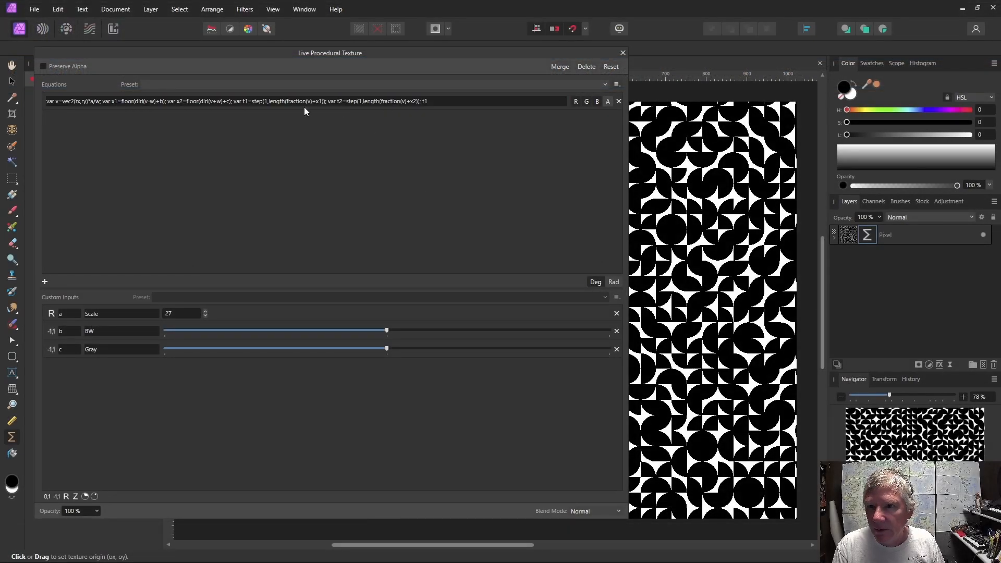
Replace the final output t1 with t1*(1-t2)+t2*(1-t1) and apply the equation.
{"action": "left_click", "coordinate": [434, 102]}
{"action": "left_click", "coordinate": [433, 102]}
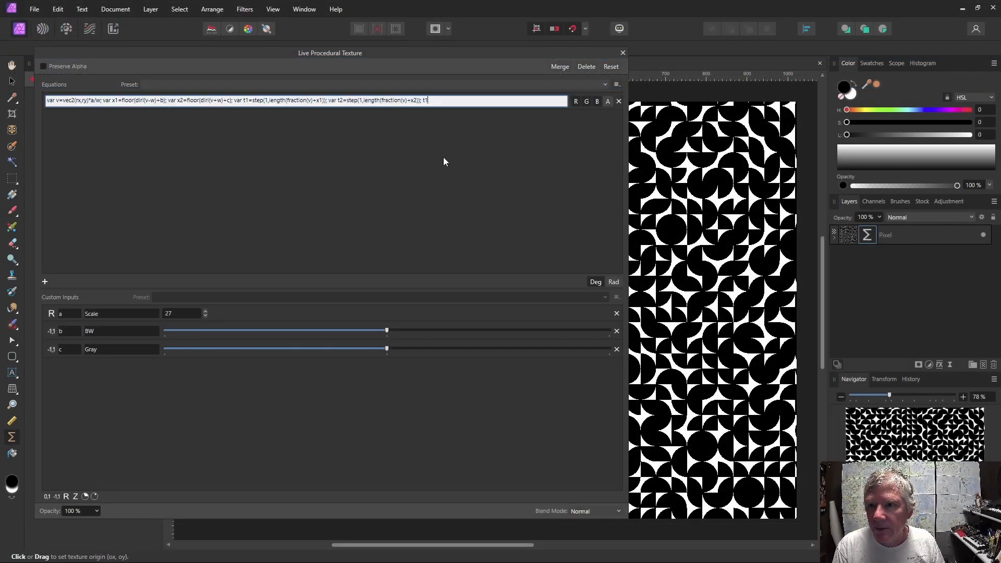
{"action": "key", "text": "BackSpace"}
{"action": "key", "text": "BackSpace"}
{"action": "key", "text": "BackSpace"}
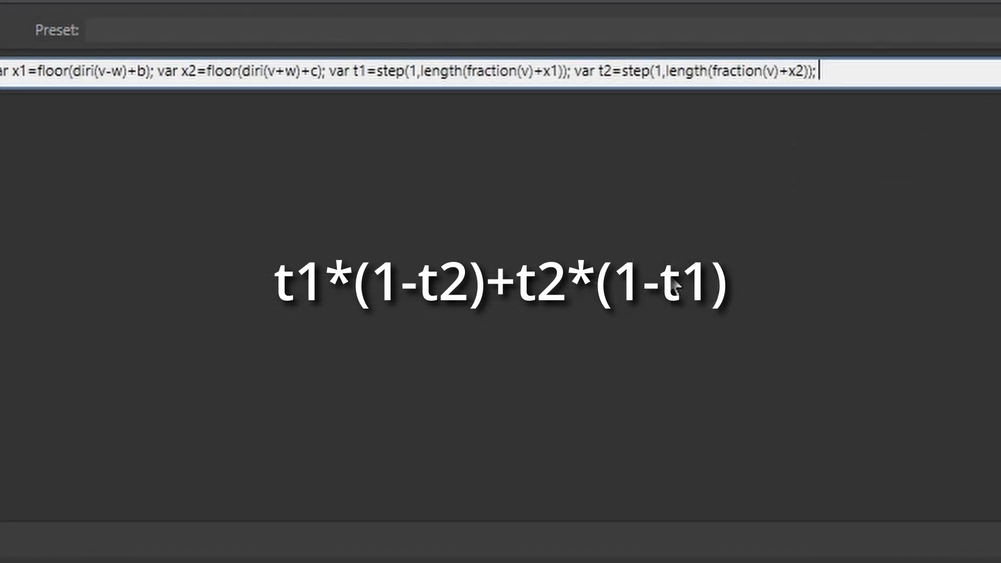
{"action": "type", "text": "t1*(1-t2)+t2*("}
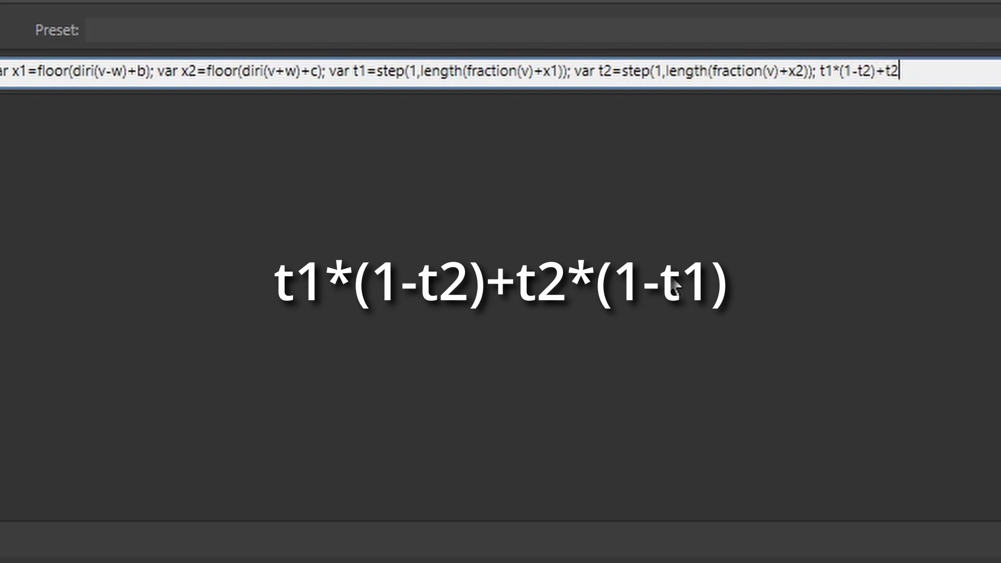
{"action": "type", "text": "1-t1)"}
{"action": "key", "text": "Return"}
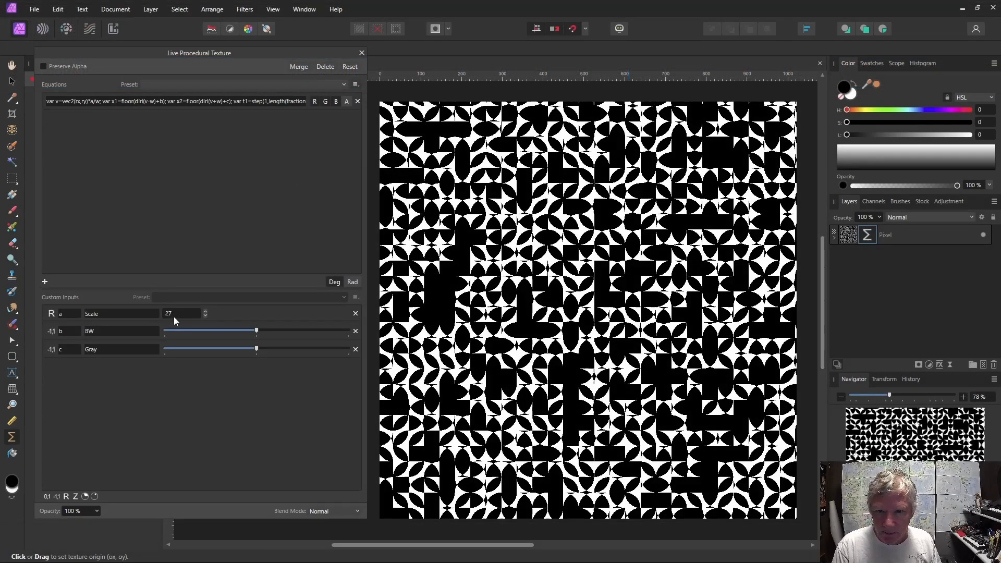
Lower the Scale input step by step down to 6.
{"action": "left_click", "coordinate": [205, 317]}
{"action": "left_click", "coordinate": [206, 316]}
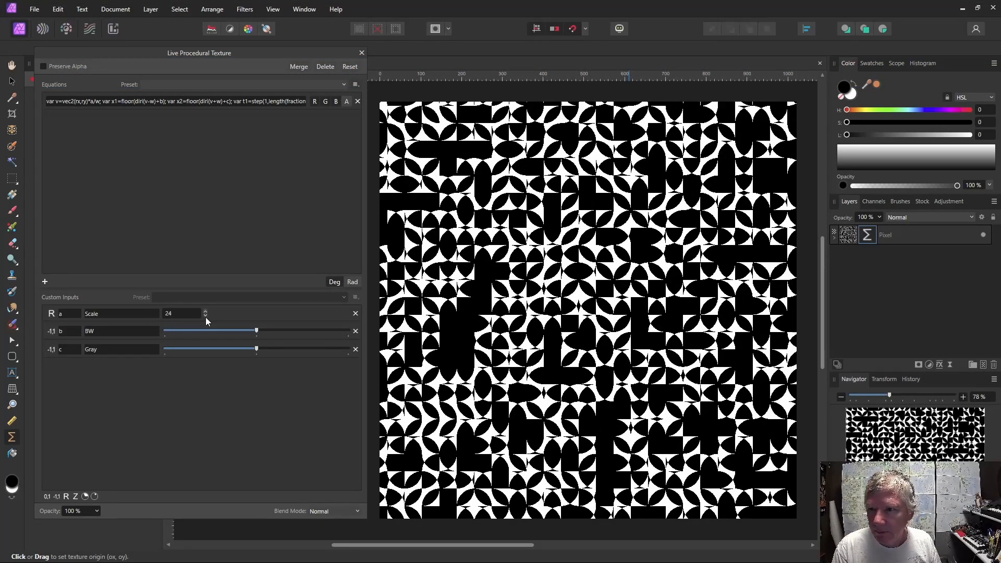
{"action": "left_click", "coordinate": [205, 316]}
{"action": "left_click", "coordinate": [205, 316]}
{"action": "left_click", "coordinate": [205, 316]}
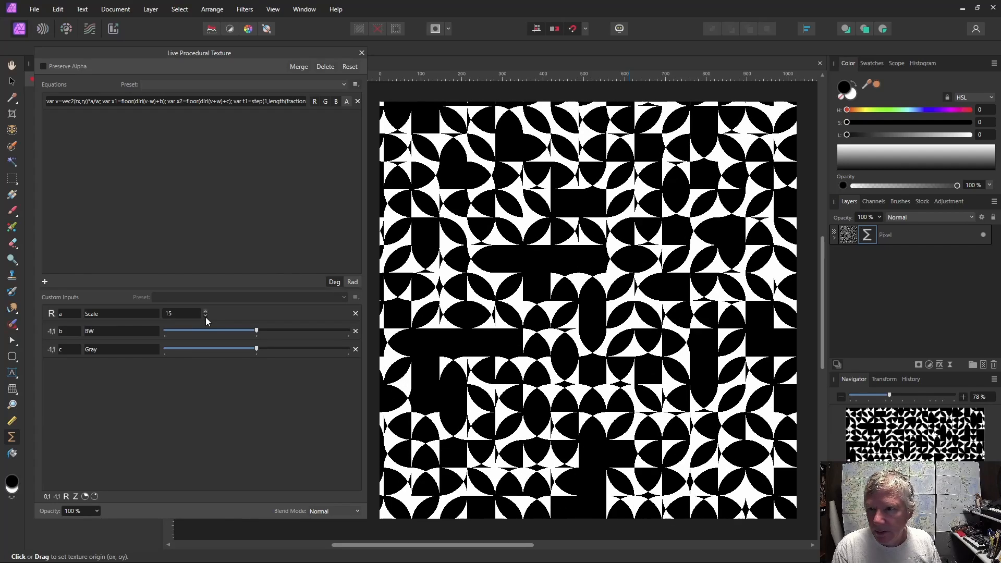
{"action": "left_click", "coordinate": [206, 316]}
{"action": "left_click", "coordinate": [205, 315]}
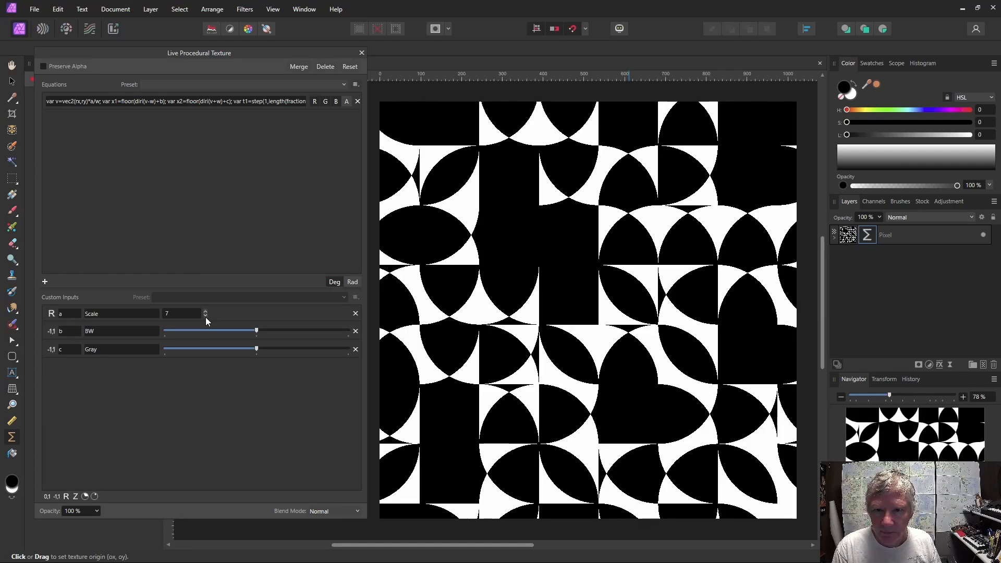
{"action": "left_click", "coordinate": [205, 316]}
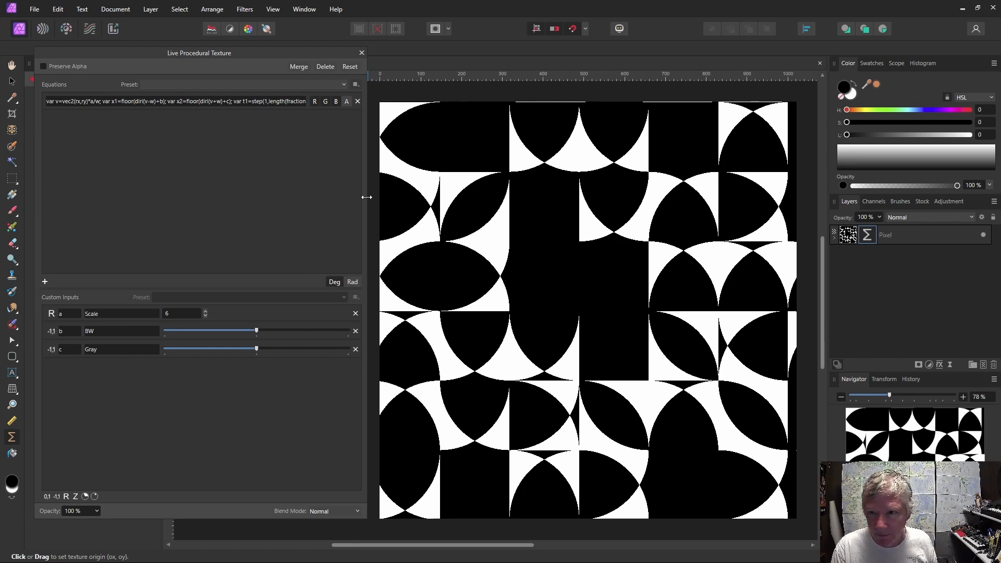
Widen the filter panel and divide t2's step result by 2, making step(1,length(fraction(v)+x2))/2, then apply.
{"action": "left_click_drag", "start_coordinate": [366, 197], "coordinate": [567, 197]}
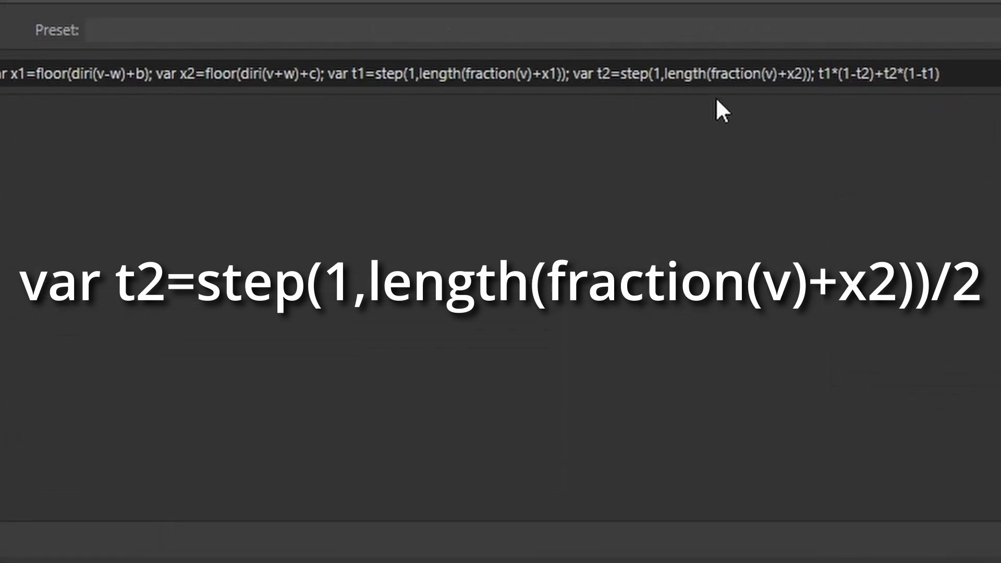
{"action": "left_click", "coordinate": [811, 77]}
{"action": "left_click", "coordinate": [812, 77]}
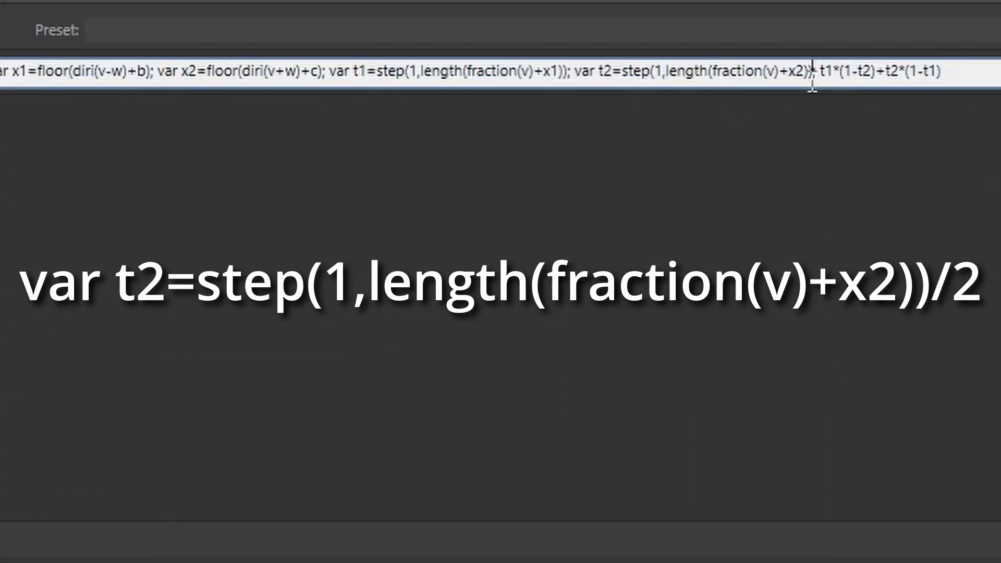
{"action": "type", "text": "/2"}
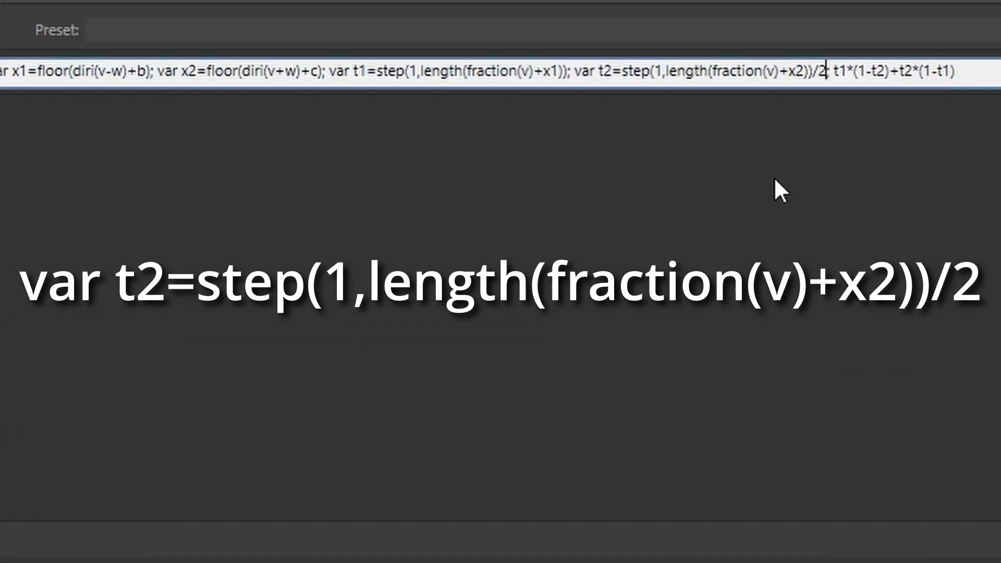
{"action": "key", "text": "Return"}
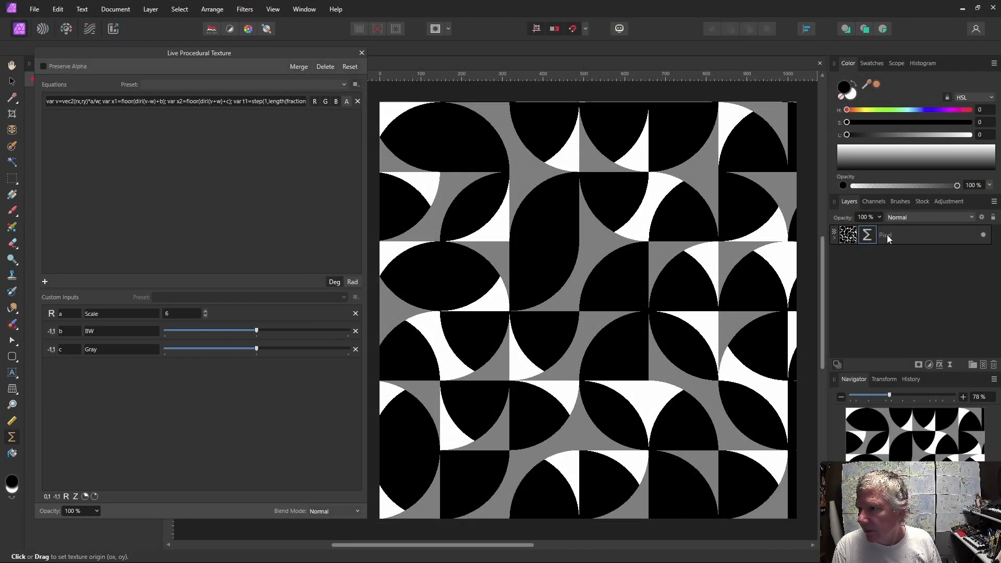
Add a Gradient Map adjustment from a preset to colorize the pattern in yellow, teal and rose.
{"action": "left_click", "coordinate": [940, 202]}
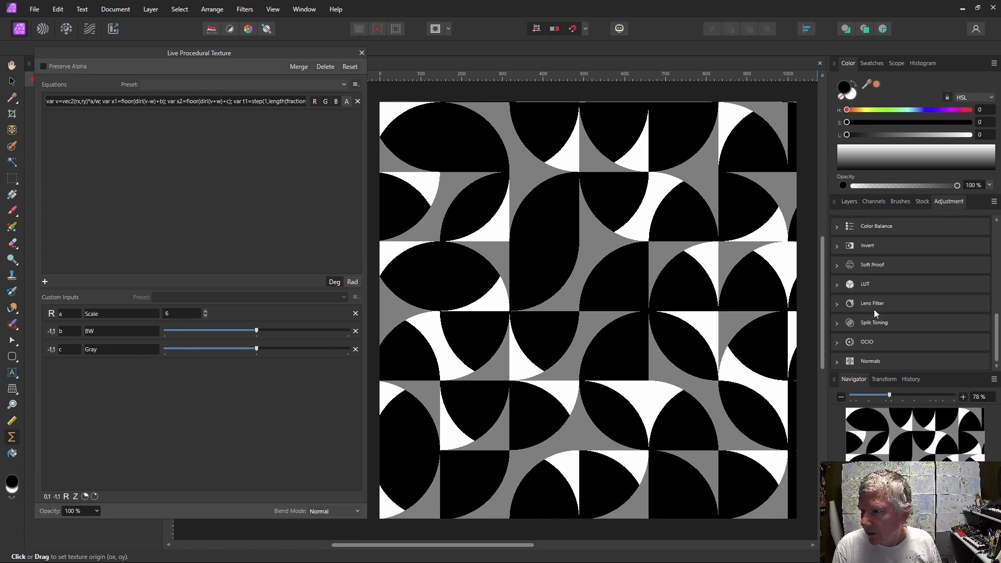
{"action": "scroll", "coordinate": [875, 308], "scroll_direction": "up", "scroll_amount": 2}
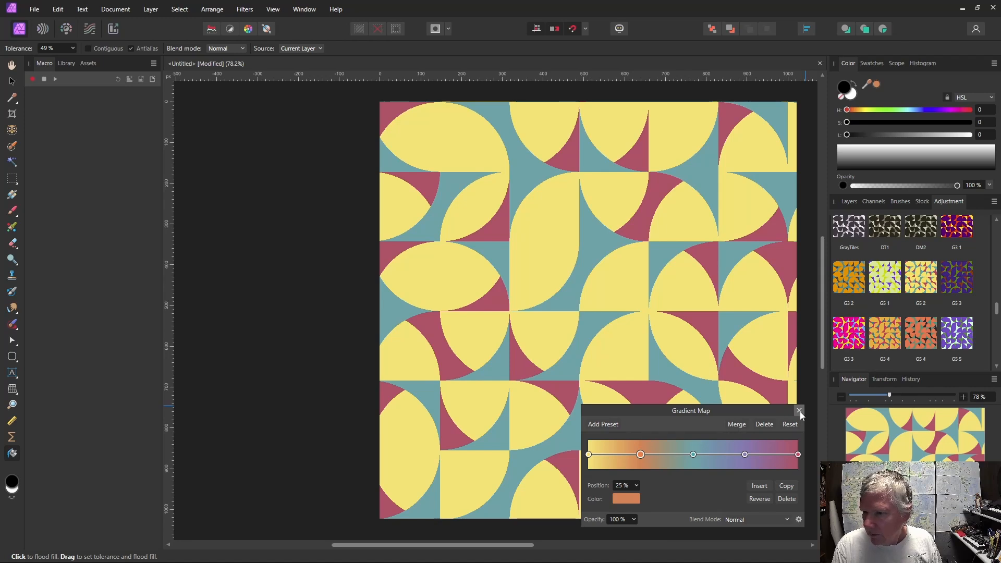
{"action": "left_click", "coordinate": [799, 411]}
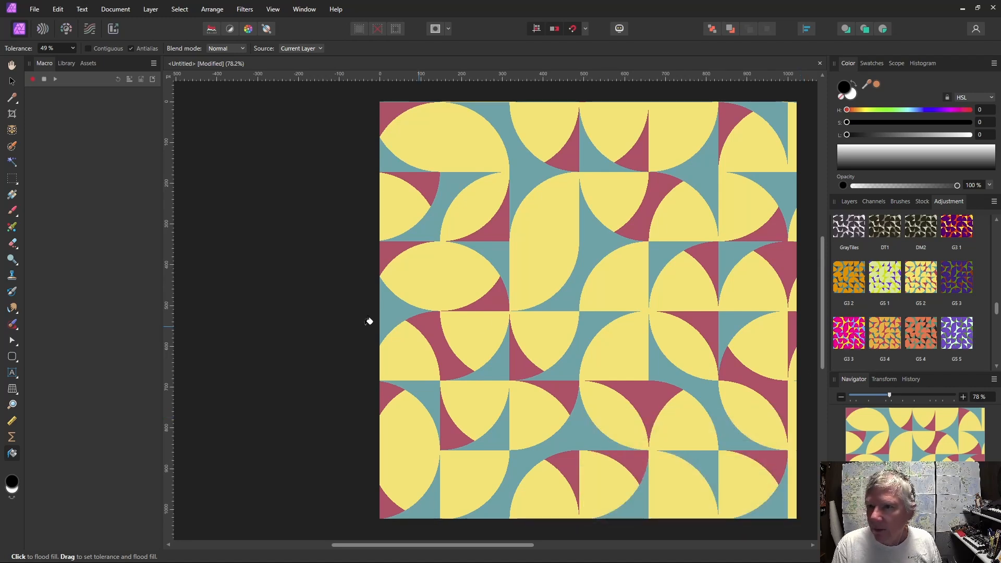
Nest the Gradient Map adjustment inside the pixel layer and expand that layer's children.
{"action": "left_click", "coordinate": [849, 202]}
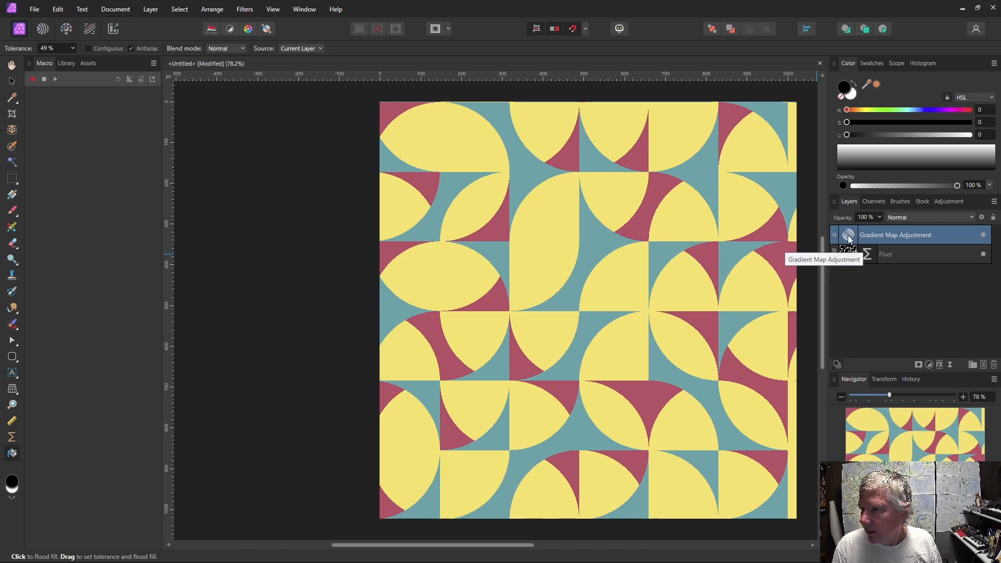
{"action": "left_click_drag", "start_coordinate": [849, 239], "coordinate": [853, 255]}
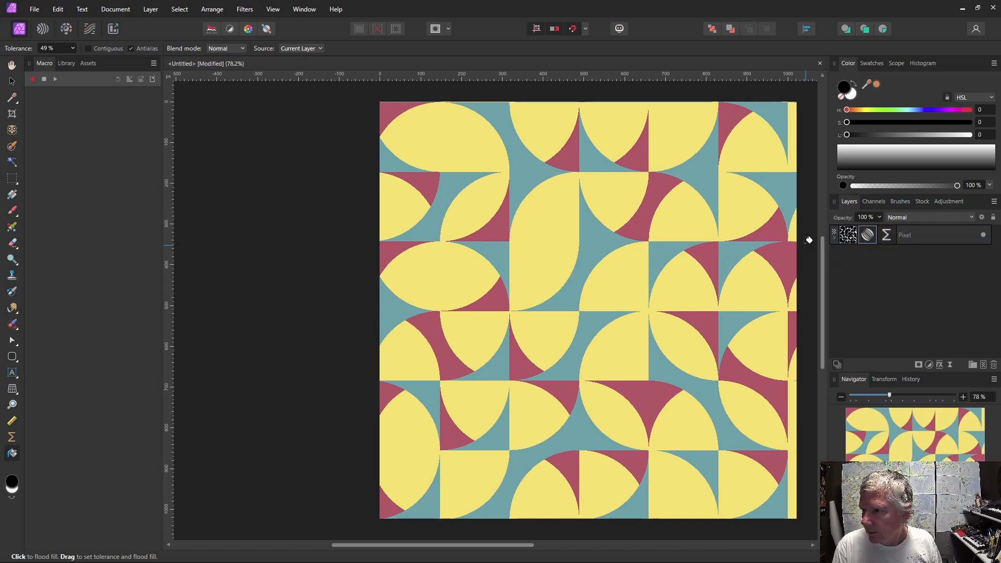
{"action": "left_click", "coordinate": [833, 238]}
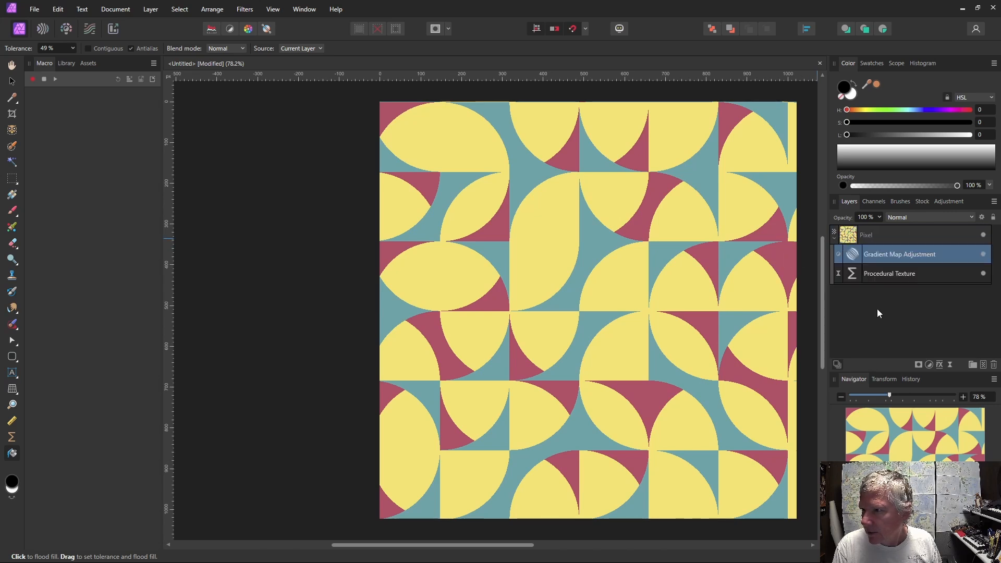
Reopen the Procedural Texture filter and raise the BW slider while lowering the Gray slider.
{"action": "left_click", "coordinate": [853, 275]}
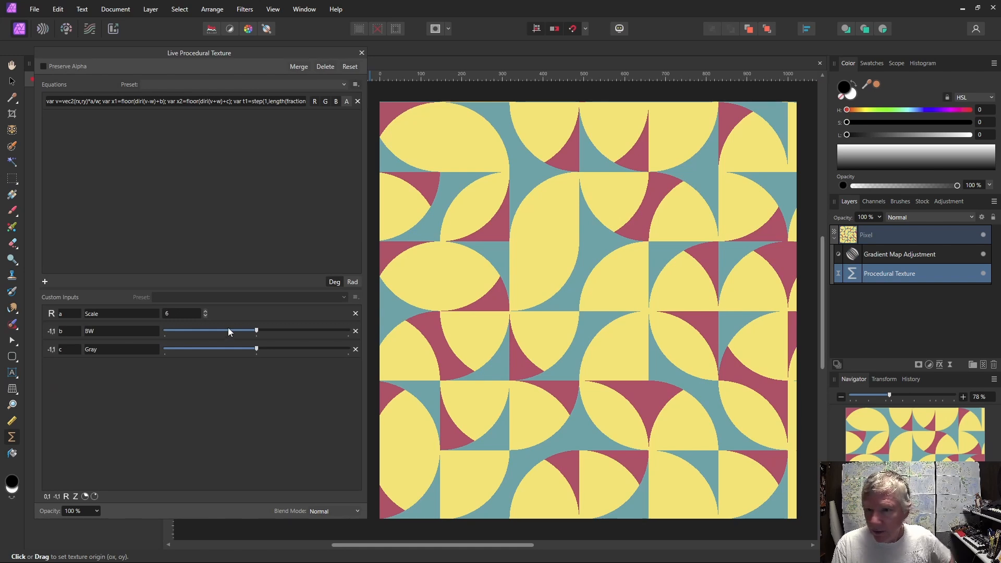
{"action": "left_click_drag", "start_coordinate": [258, 333], "coordinate": [209, 350]}
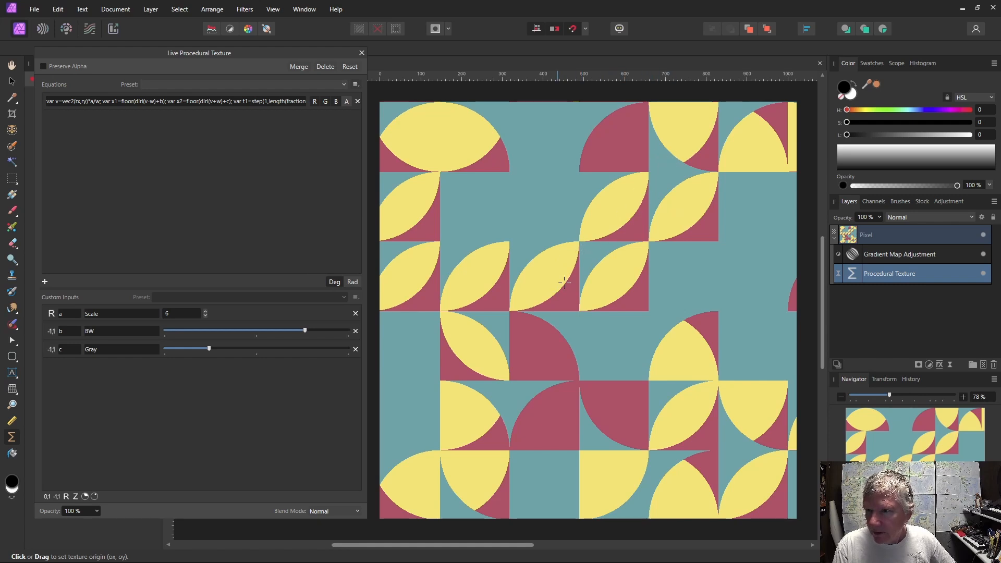
Shift the texture origin across the canvas a few times to get a different random tile arrangement.
{"action": "left_click_drag", "start_coordinate": [618, 307], "coordinate": [464, 124]}
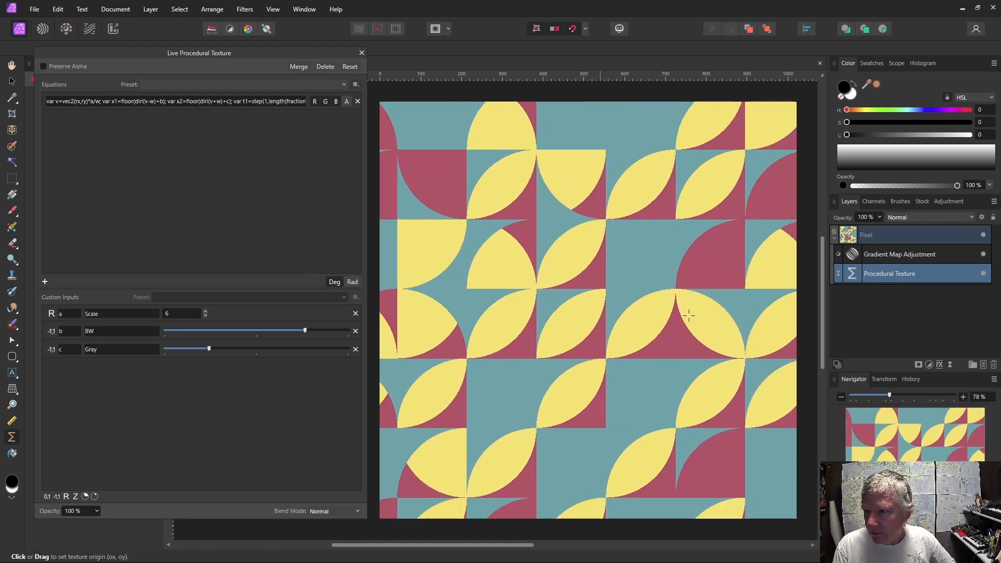
{"action": "left_click_drag", "start_coordinate": [688, 315], "coordinate": [297, 234]}
{"action": "left_click_drag", "start_coordinate": [610, 345], "coordinate": [446, 304]}
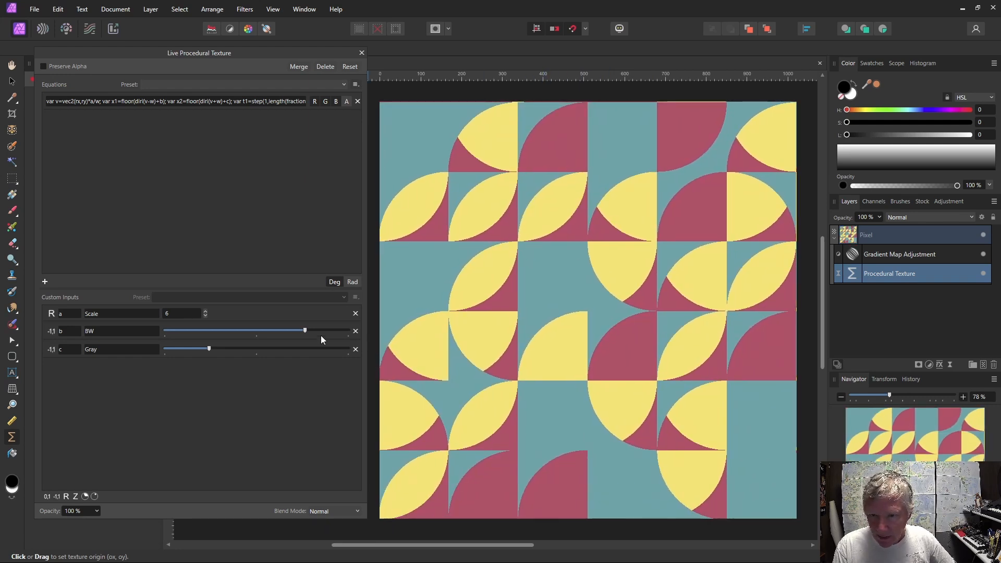
Fine-tune the BW and Gray sliders to rebalance the tile colors.
{"action": "mouse_move", "coordinate": [306, 330]}
{"action": "left_mouse_down"}
{"action": "mouse_move", "coordinate": [261, 331]}
{"action": "mouse_move", "coordinate": [311, 332]}
{"action": "mouse_move", "coordinate": [295, 333]}
{"action": "left_mouse_up"}
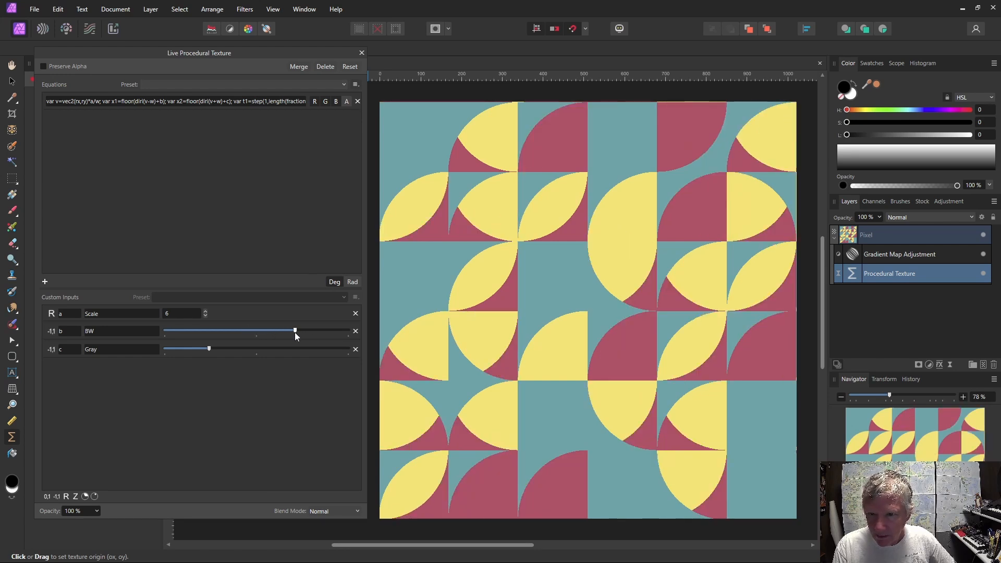
{"action": "mouse_move", "coordinate": [209, 349]}
{"action": "left_mouse_down"}
{"action": "mouse_move", "coordinate": [170, 349]}
{"action": "mouse_move", "coordinate": [336, 360]}
{"action": "mouse_move", "coordinate": [210, 348]}
{"action": "left_mouse_up"}
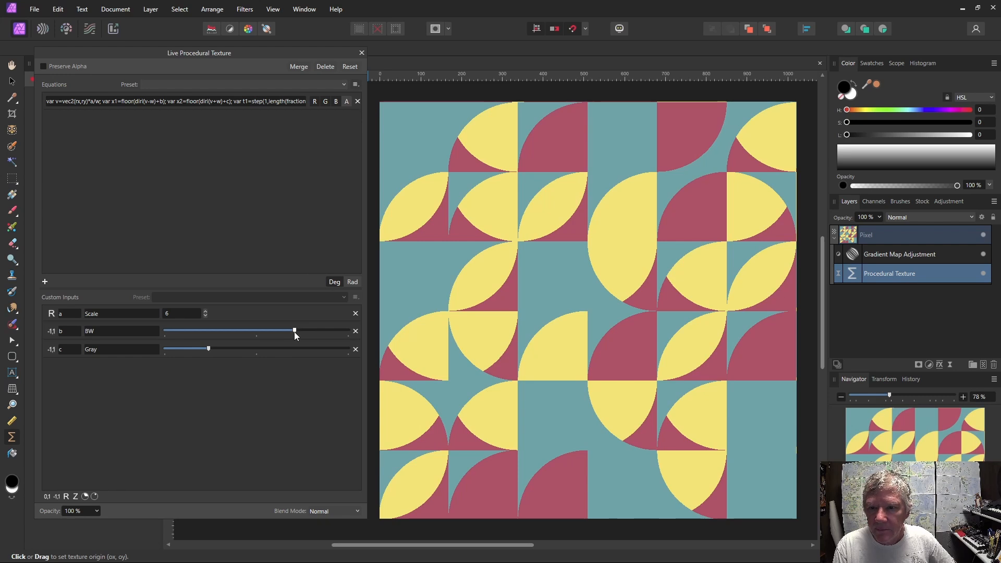
{"action": "left_click_drag", "start_coordinate": [294, 331], "coordinate": [304, 331]}
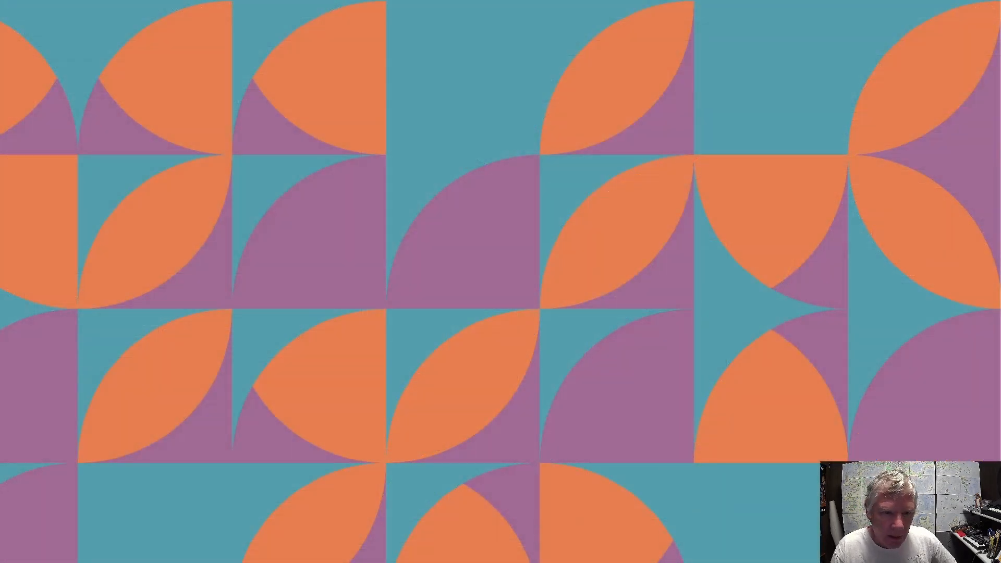